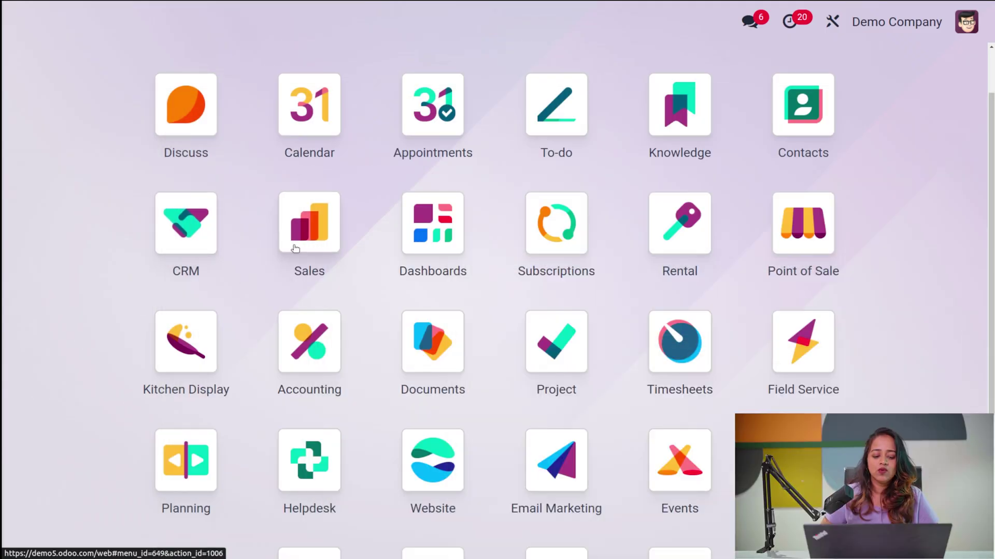
Step: Open the Sales app and create a new quotation for the customer Wood Corner
click(295, 248)
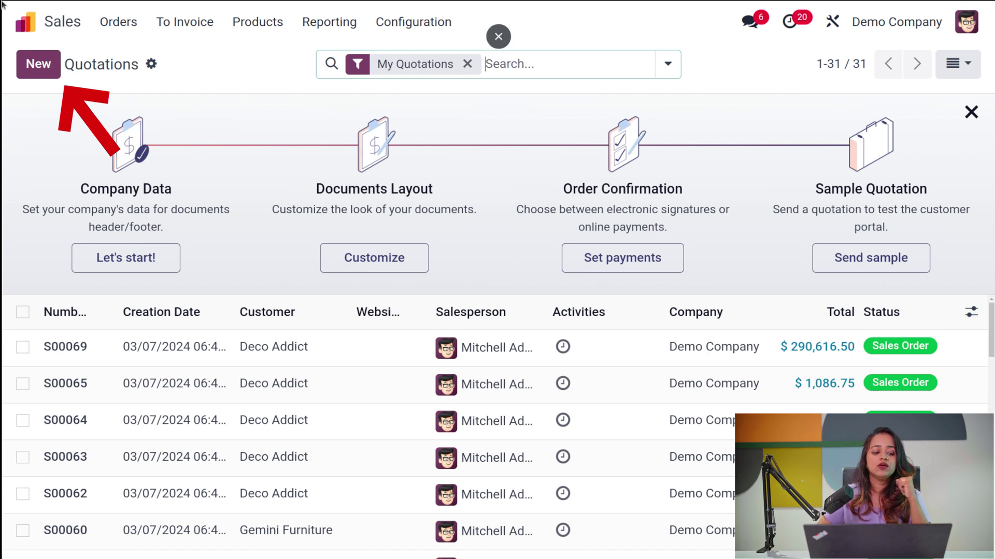
click(46, 64)
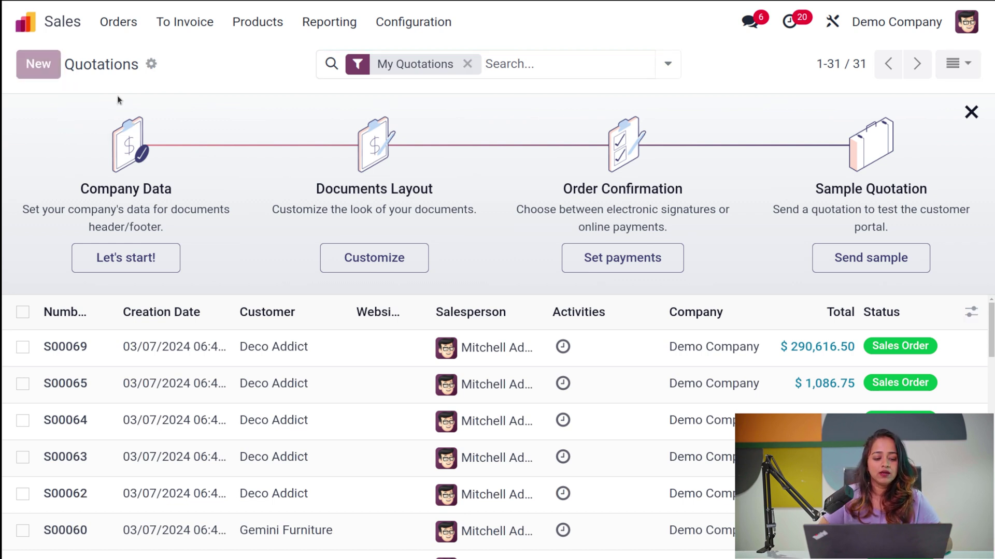
scroll(138, 344, down, 6)
scroll(139, 344, up, 6)
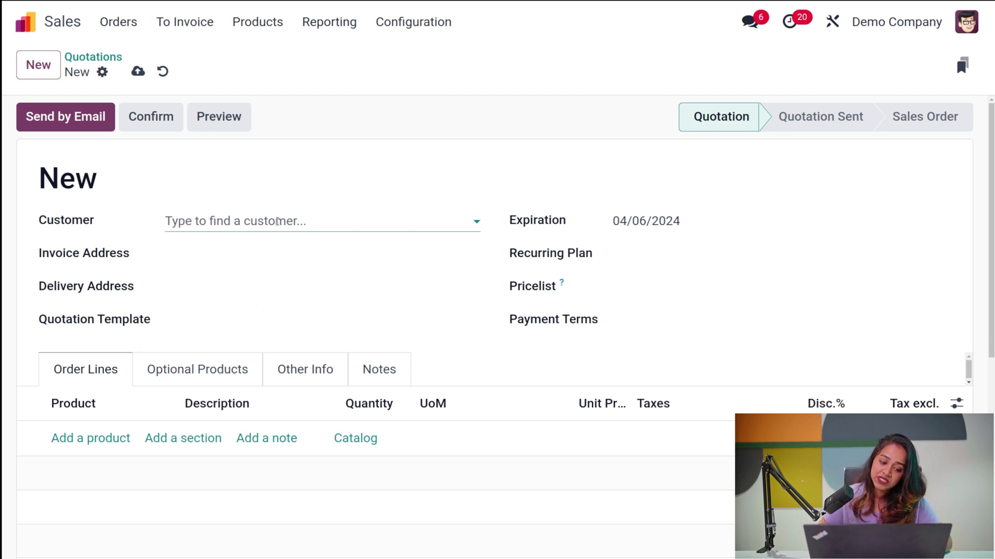
click(261, 224)
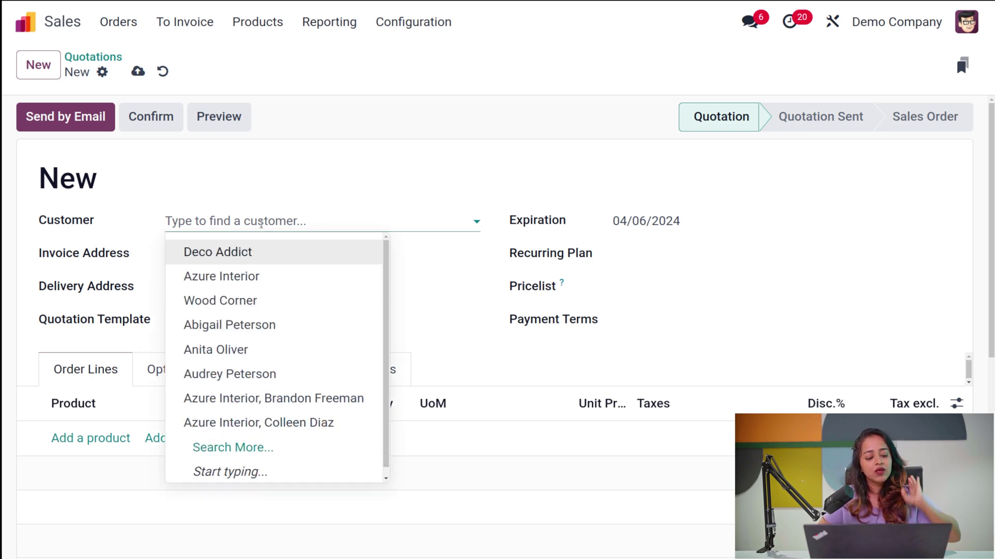
key(Escape)
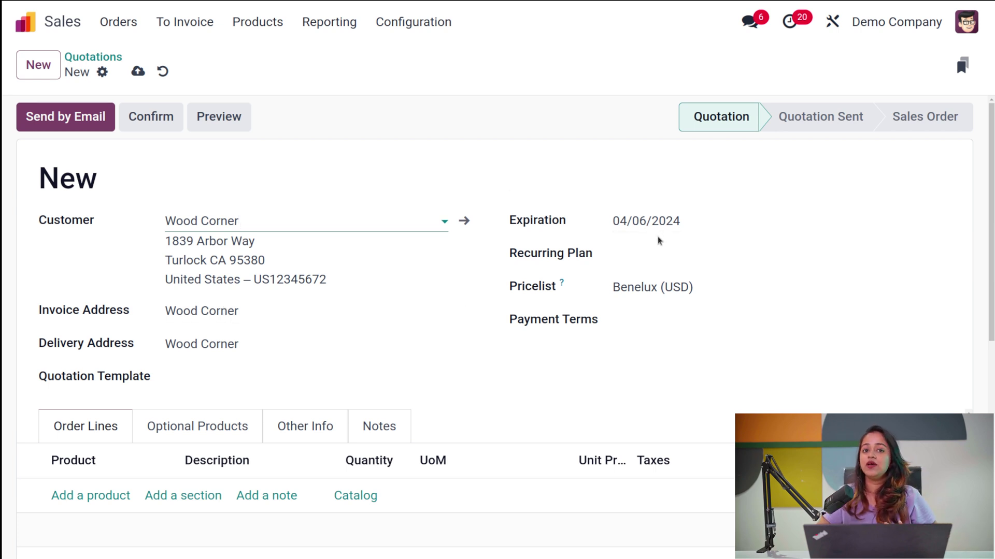
Step: Review the recurring plan and payment terms options offered for the quotation without choosing any
click(656, 256)
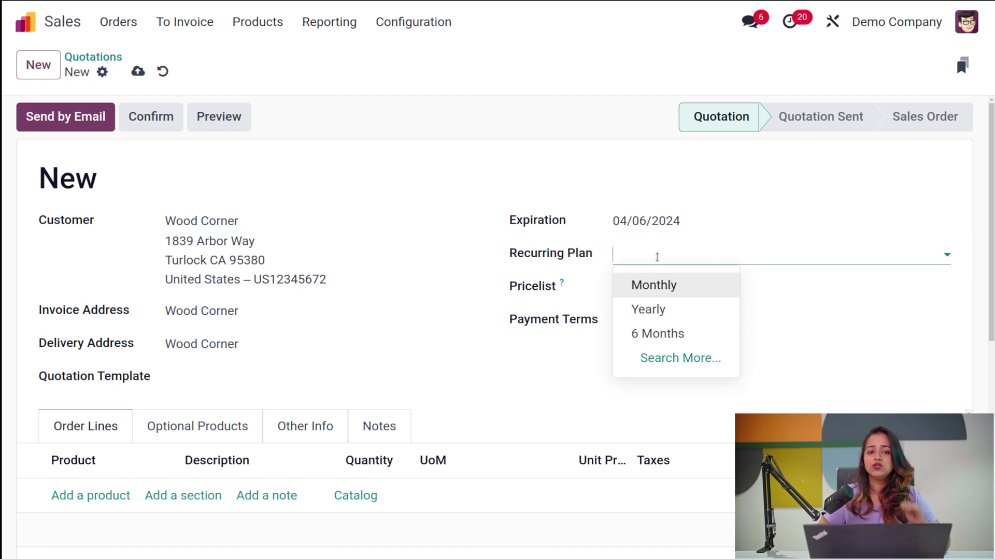
click(657, 256)
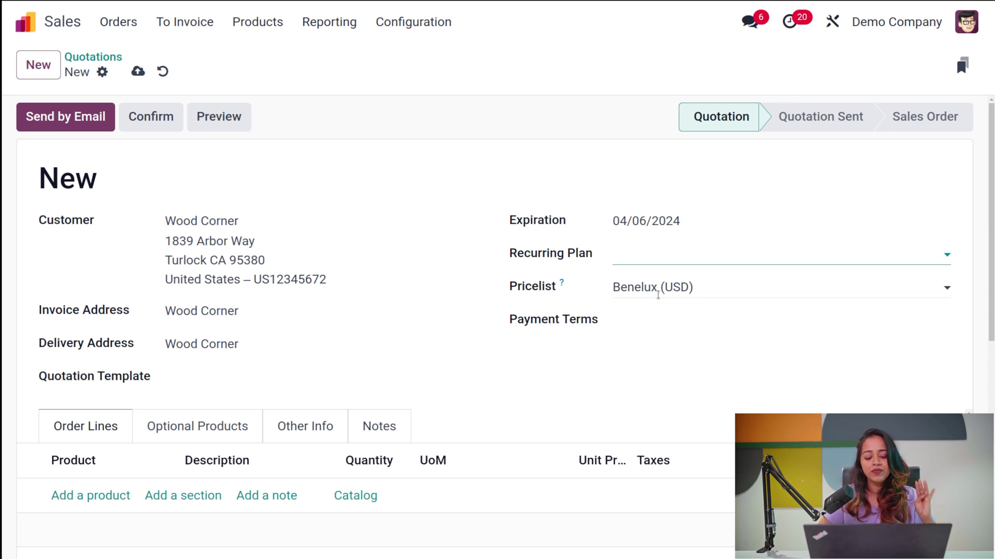
click(635, 320)
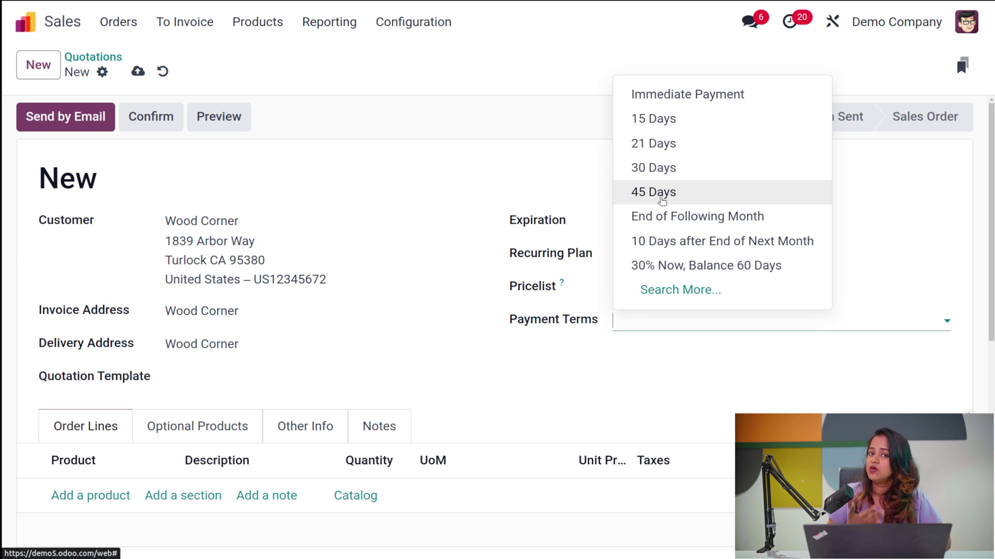
click(411, 214)
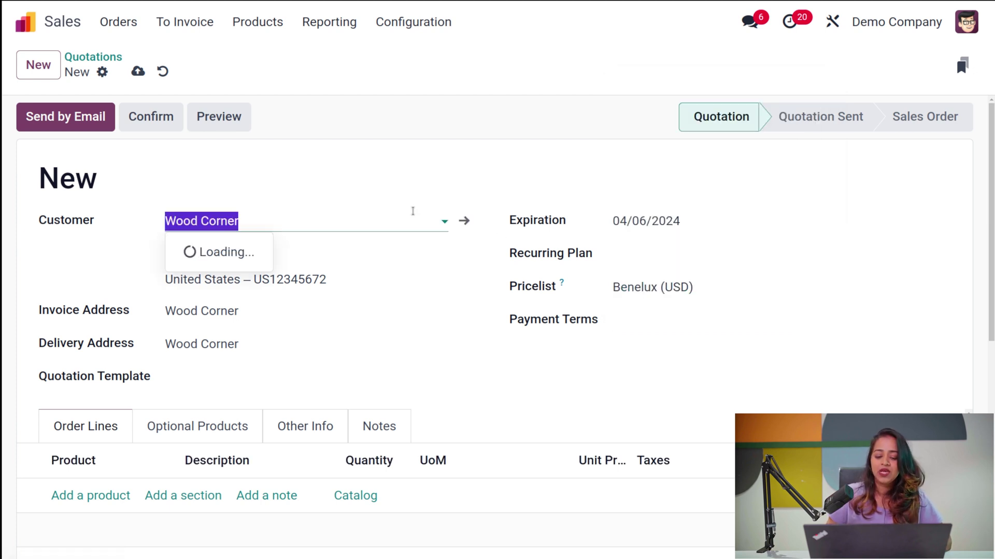
click(473, 194)
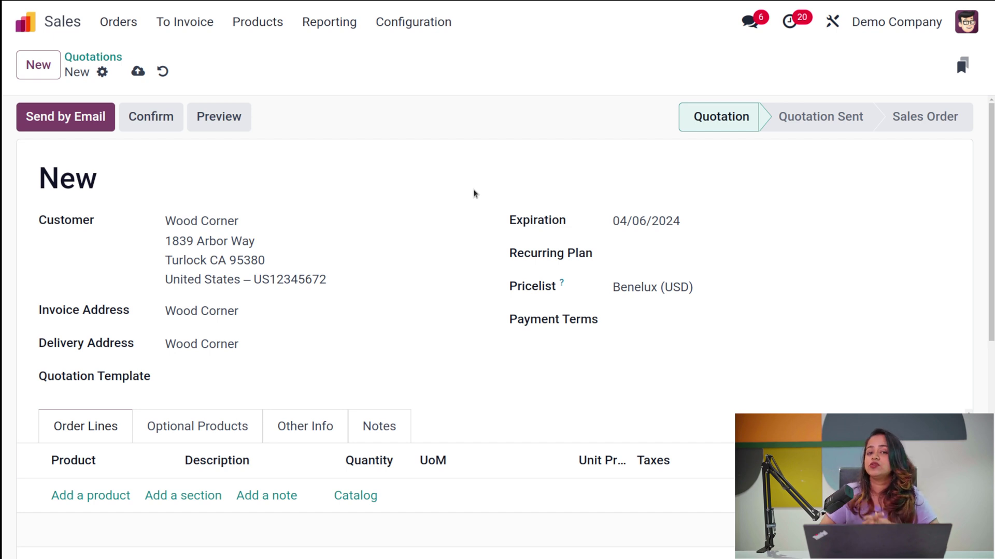
Step: Add the product [FURN_6666] Acoustic Bloc Screens to the quotation's order lines
scroll(474, 194, down, 8)
scroll(474, 194, up, 3)
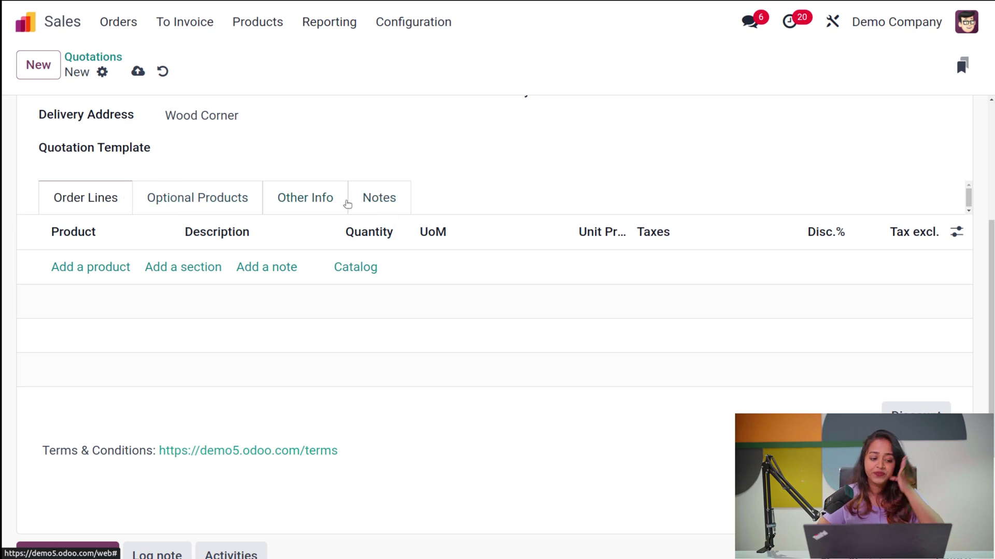
click(95, 269)
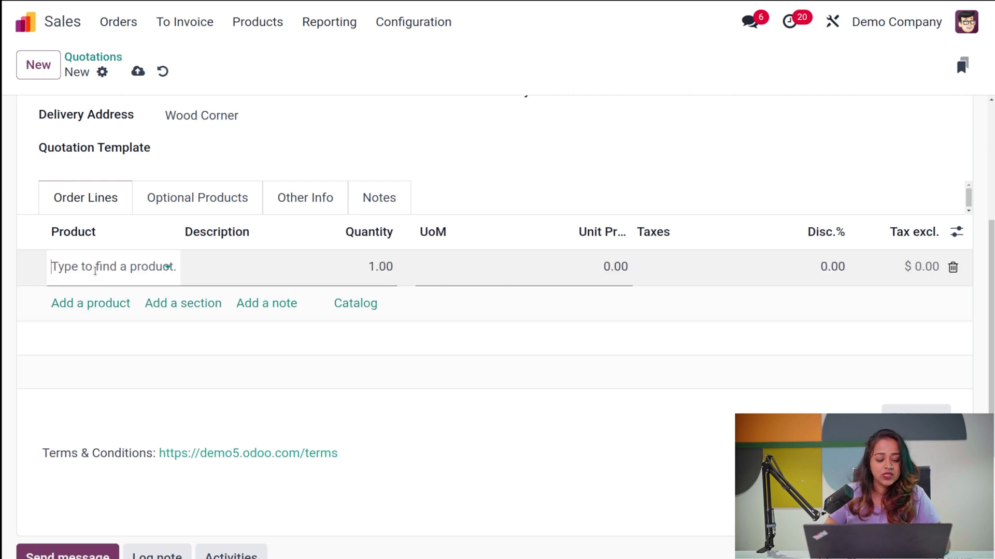
key(Escape)
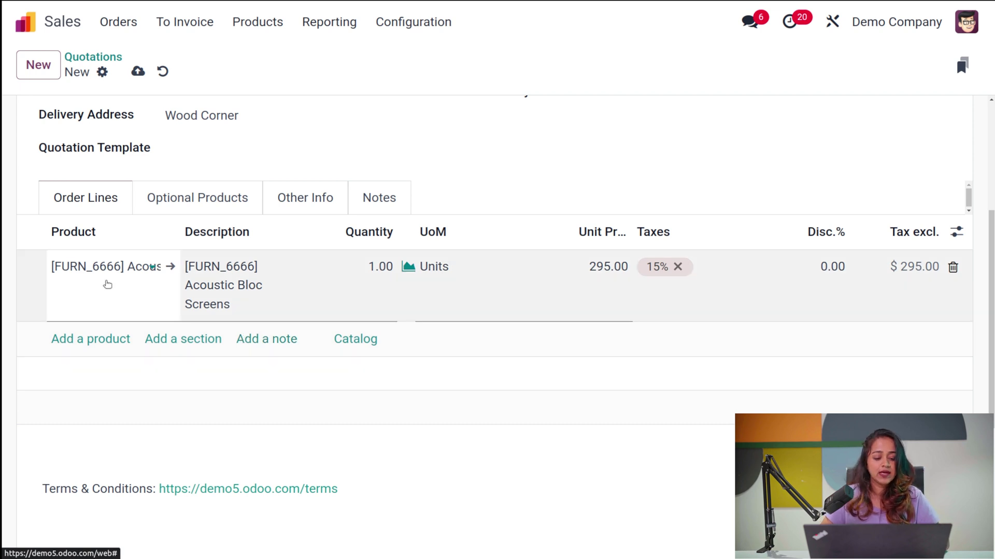
Step: Examine the quotation's optional products, its sales, invoicing, delivery and tracking information, and its internal notes
click(196, 195)
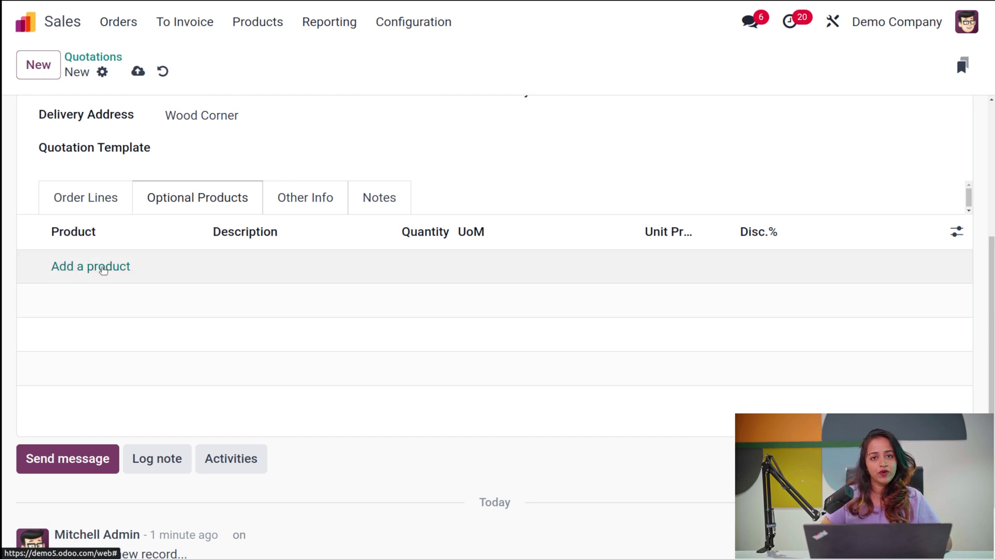
click(304, 199)
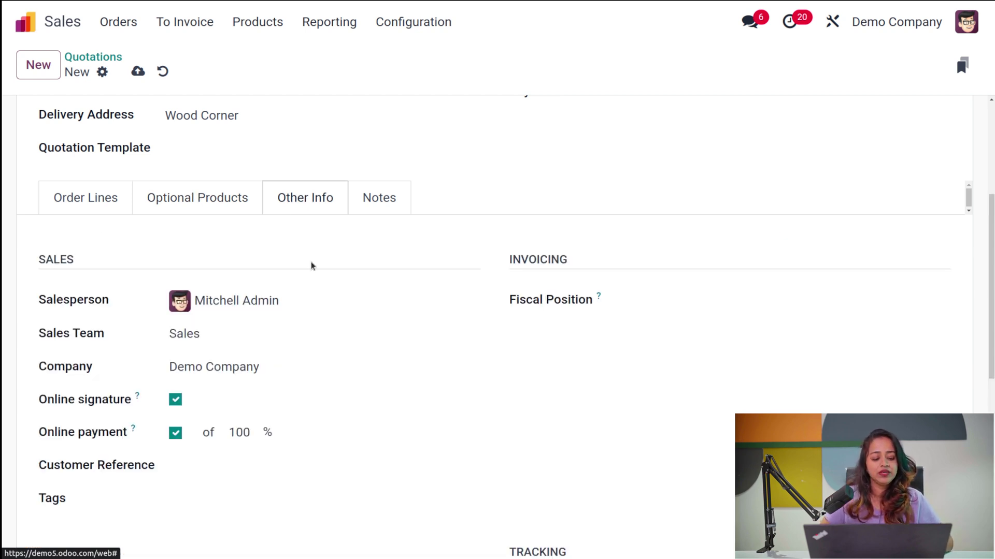
scroll(287, 430, down, 3)
scroll(287, 425, up, 3)
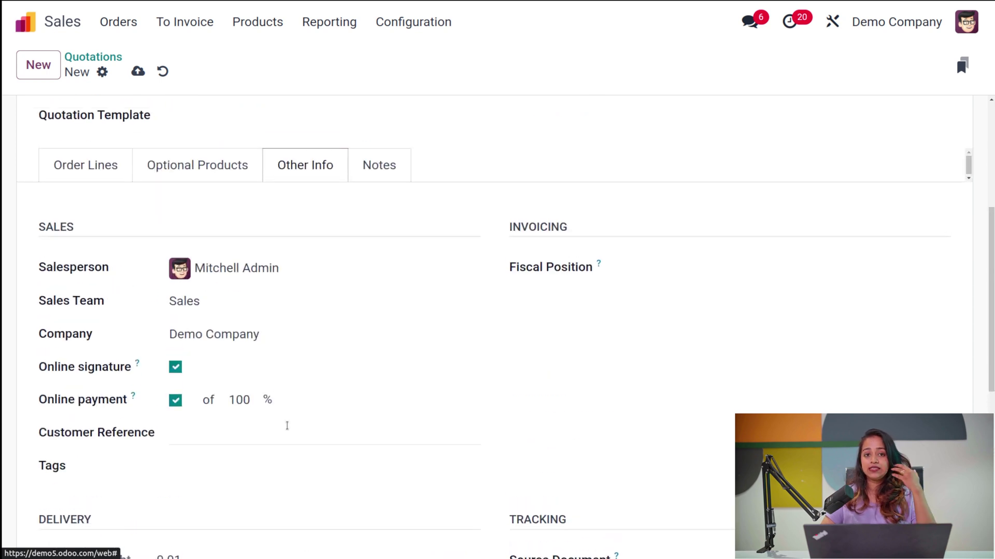
scroll(287, 425, down, 5)
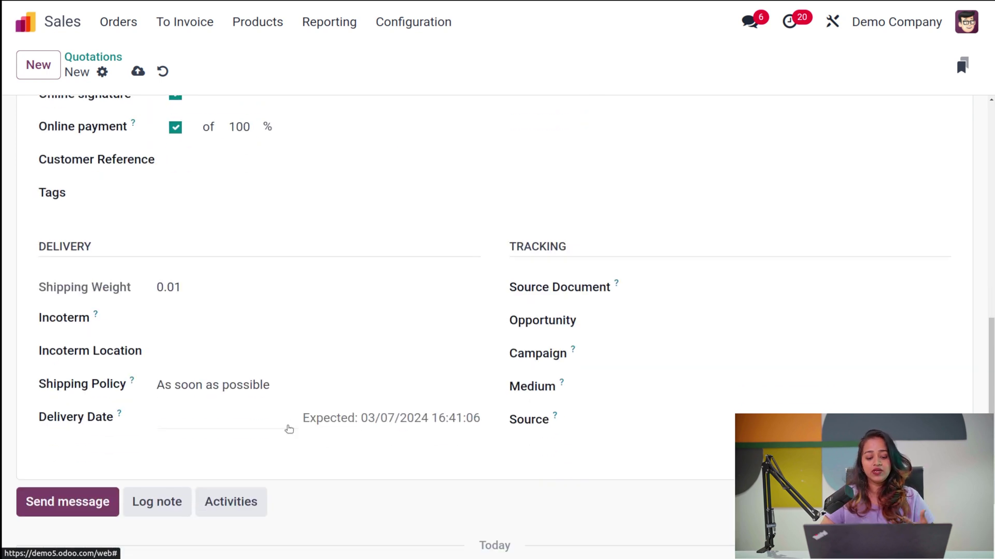
scroll(289, 429, up, 8)
scroll(287, 427, down, 4)
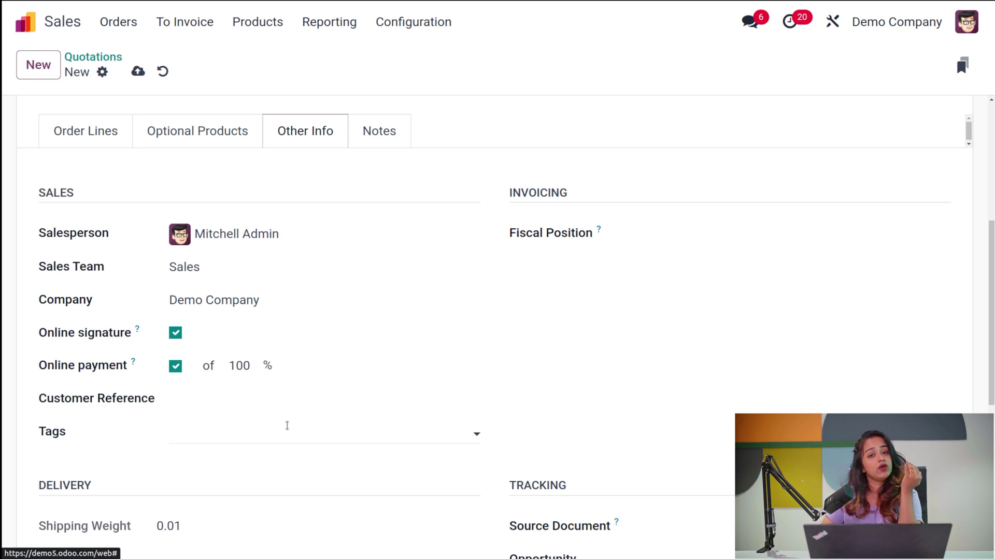
scroll(287, 425, down, 4)
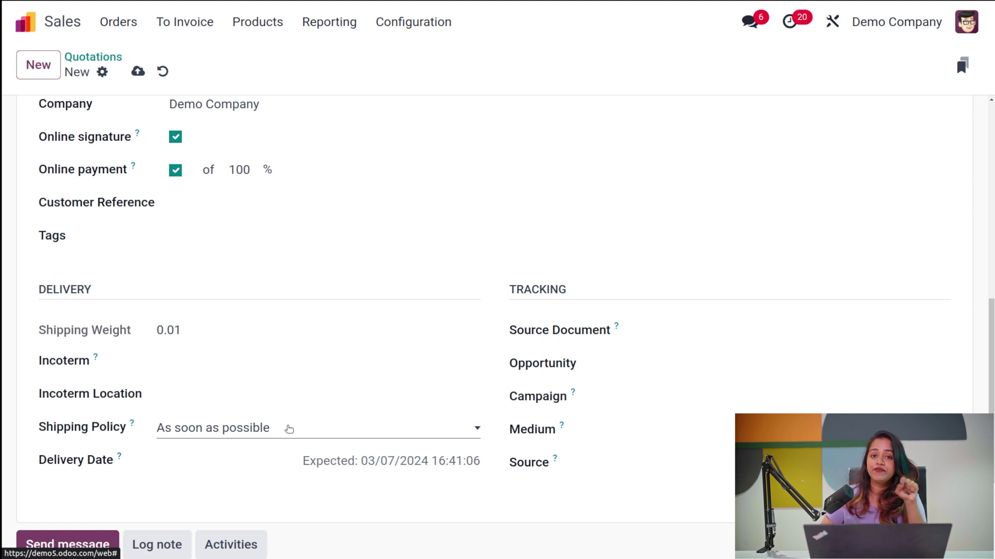
scroll(289, 429, up, 9)
scroll(288, 427, down, 4)
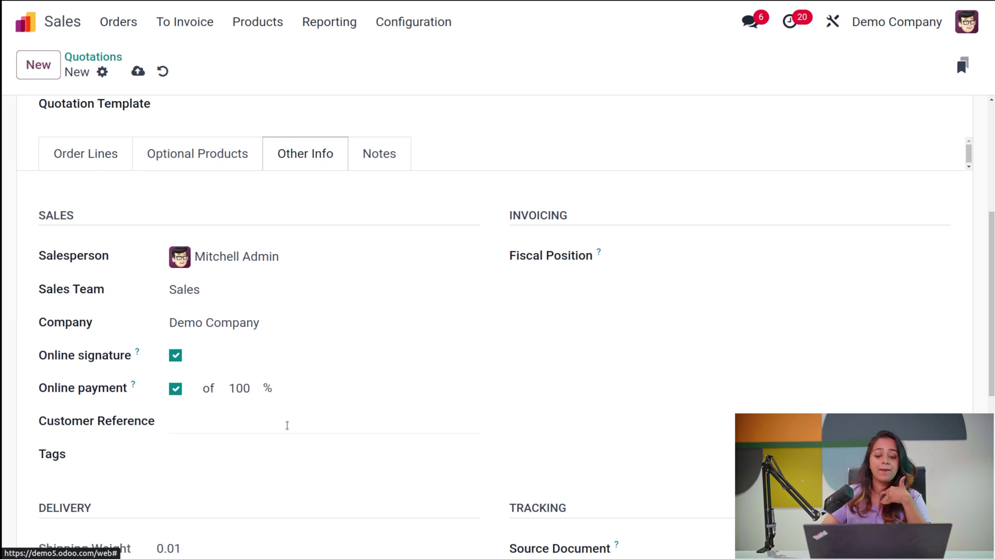
scroll(288, 427, down, 6)
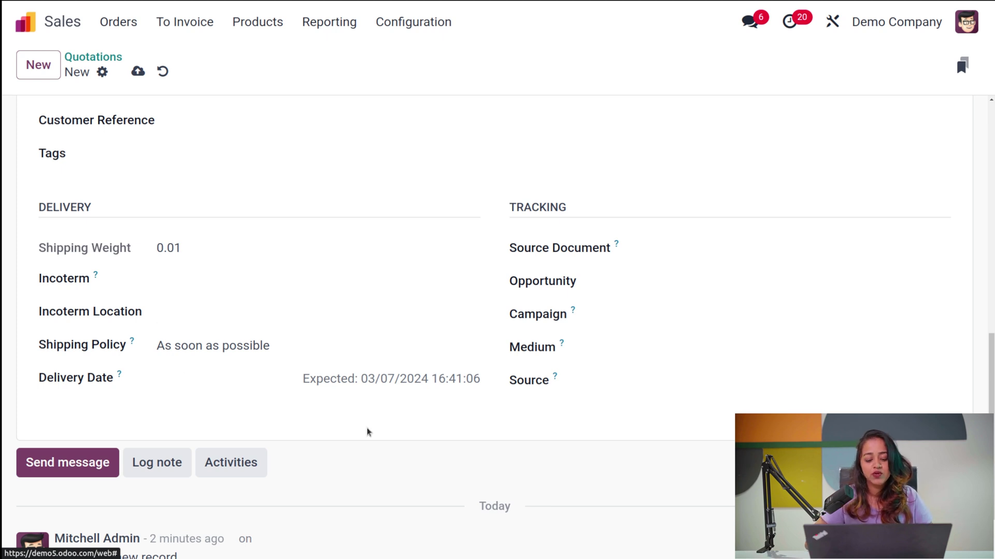
scroll(367, 431, up, 7)
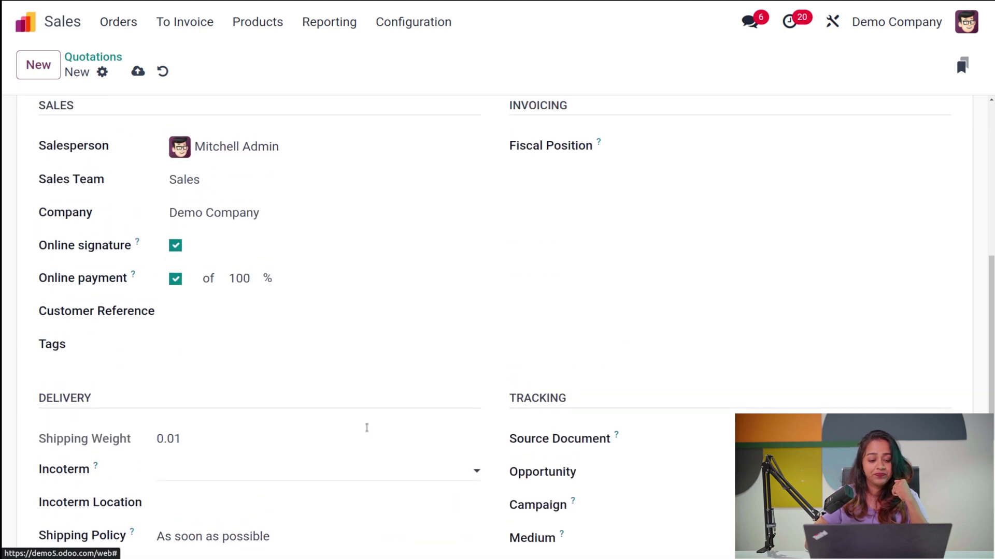
click(381, 214)
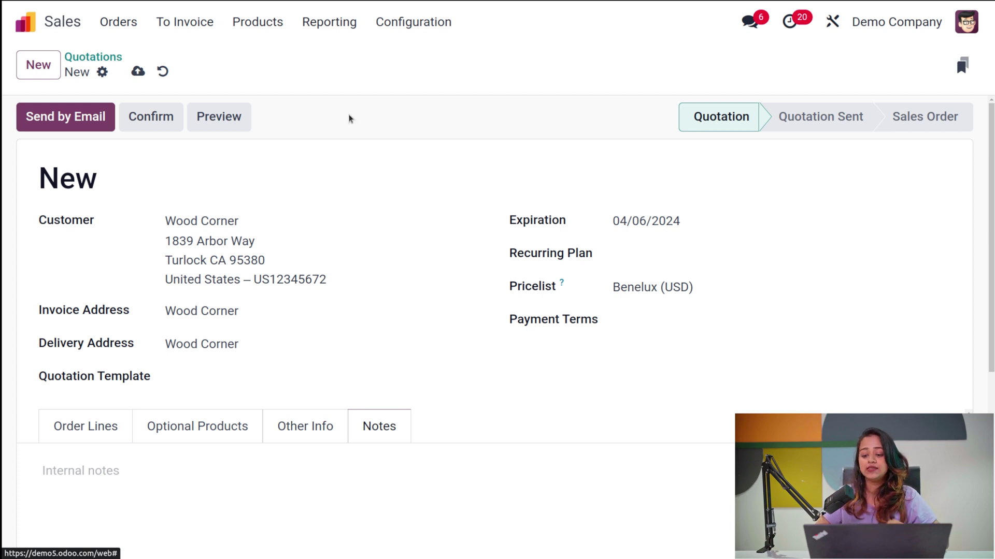
Step: Send the quotation to the customer by email with its PDF attached, and confirm it as a sales order
click(77, 114)
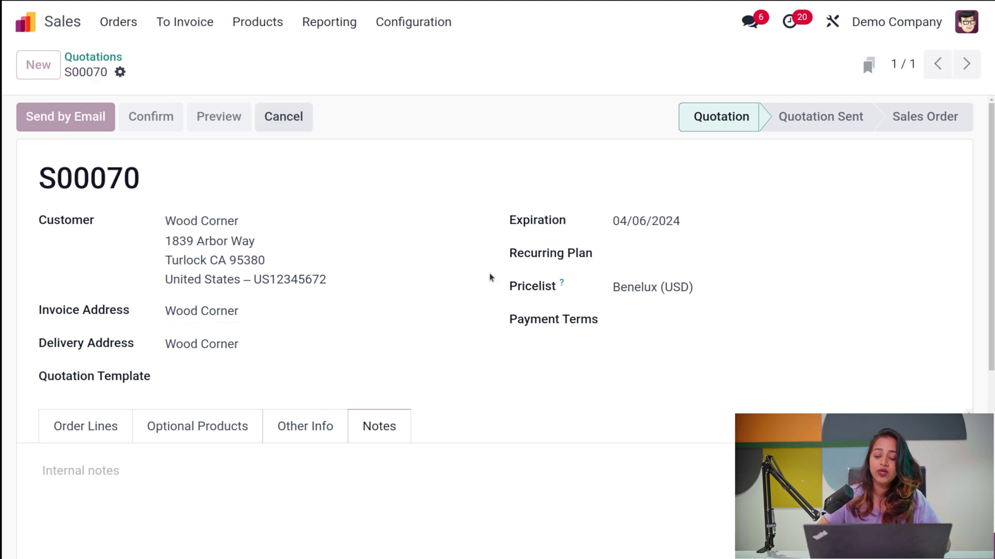
scroll(489, 277, down, 3)
scroll(489, 277, up, 3)
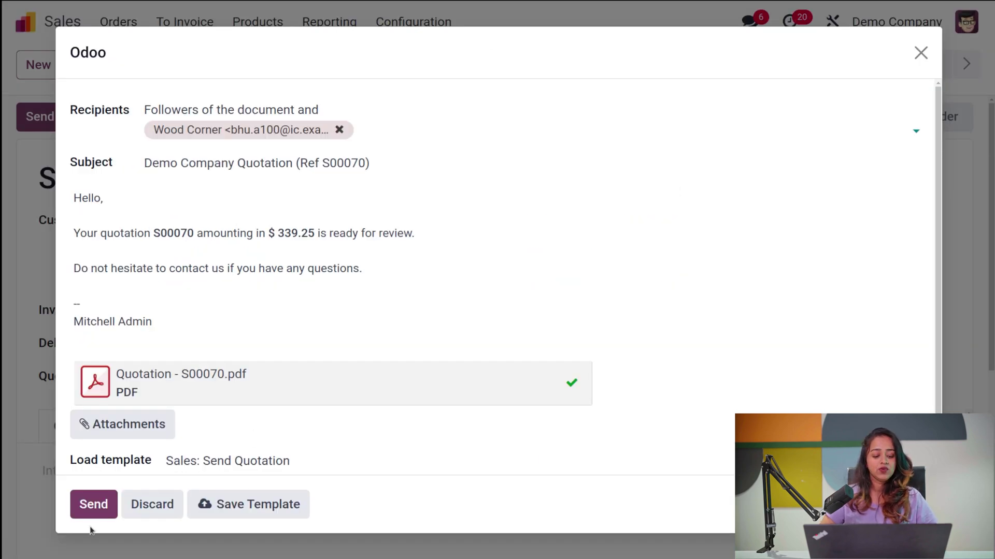
click(93, 505)
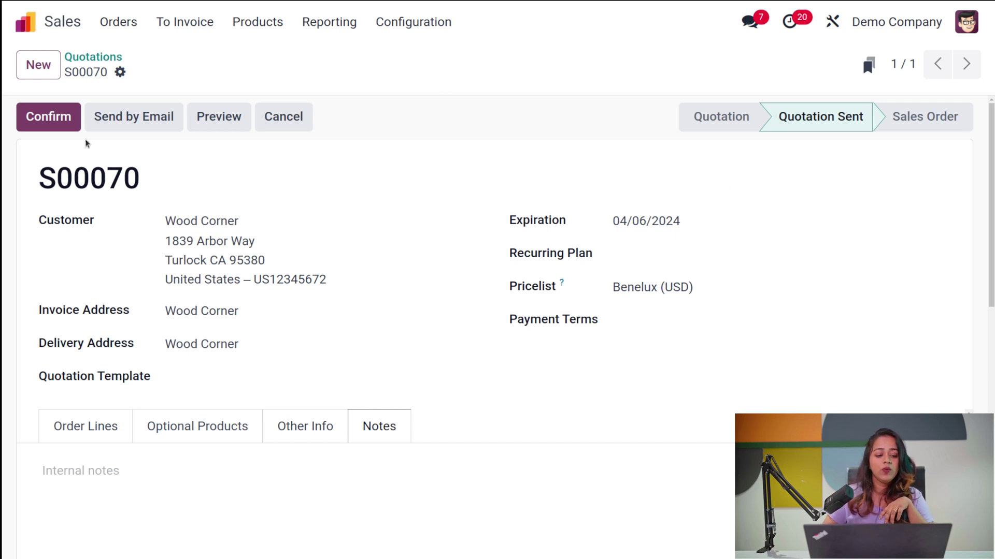
click(66, 126)
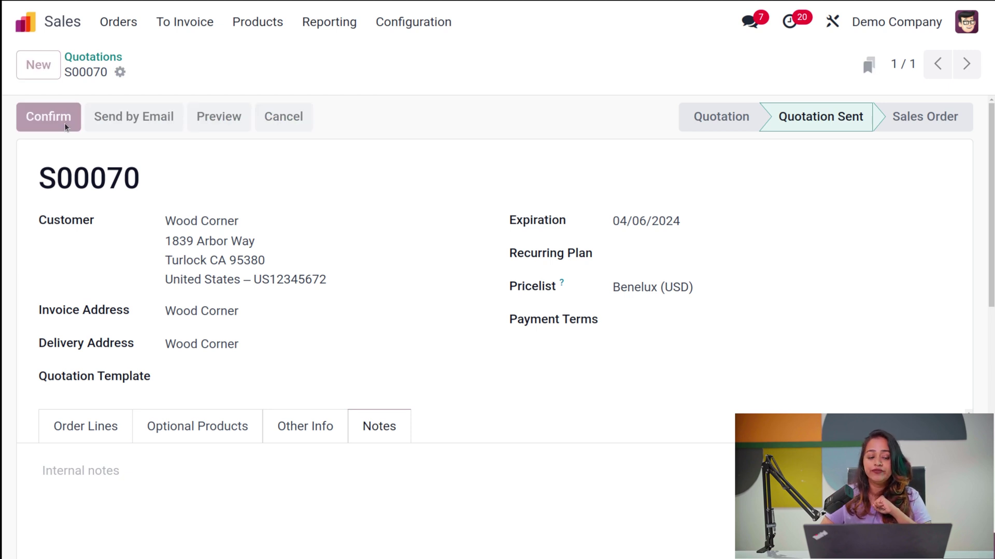
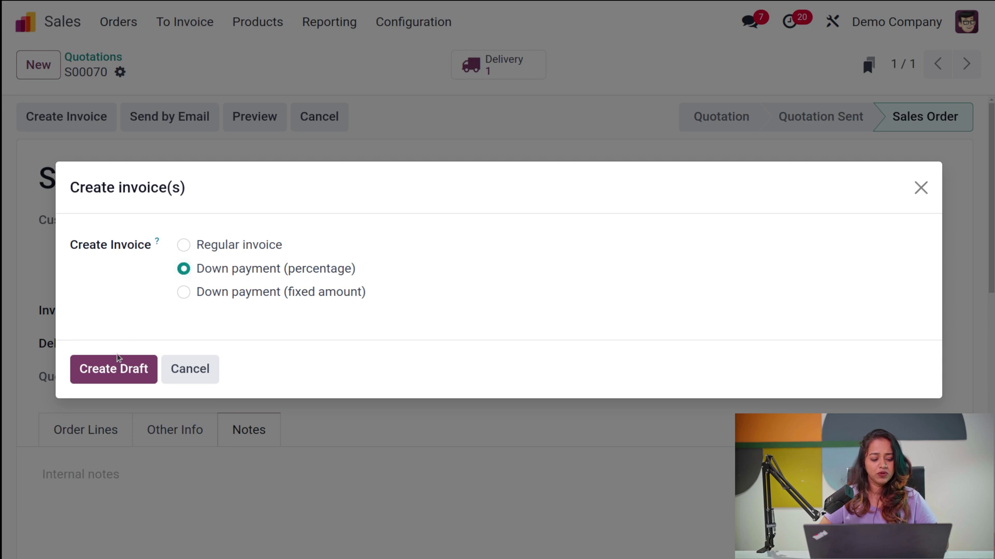
Step: Create a draft invoice from the sales order as a percentage down payment of 25%
click(101, 386)
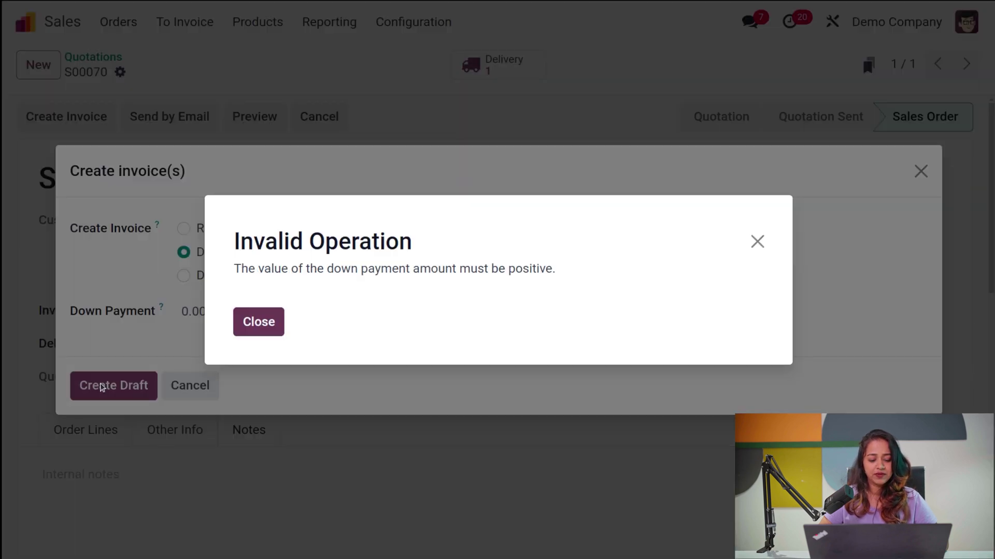
click(275, 321)
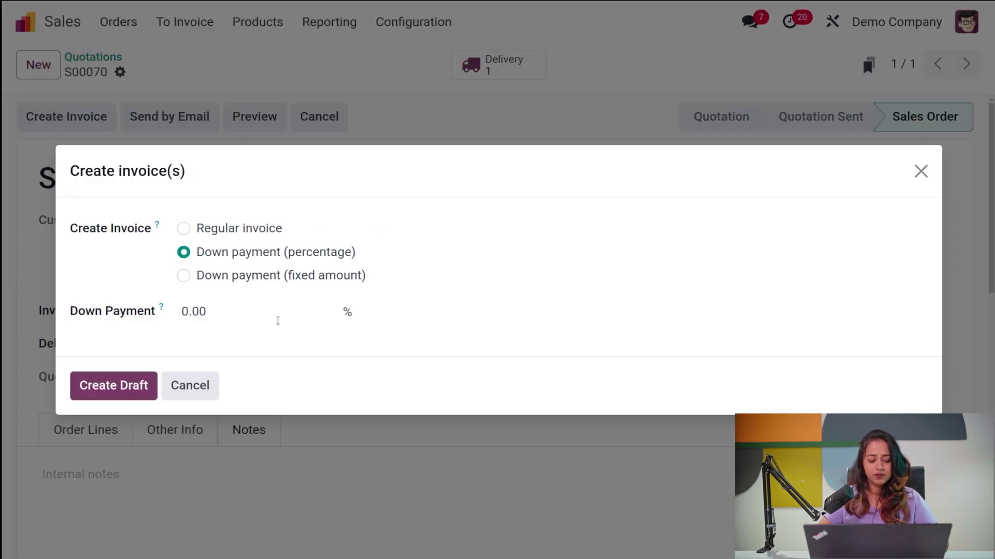
click(217, 306)
text(25)
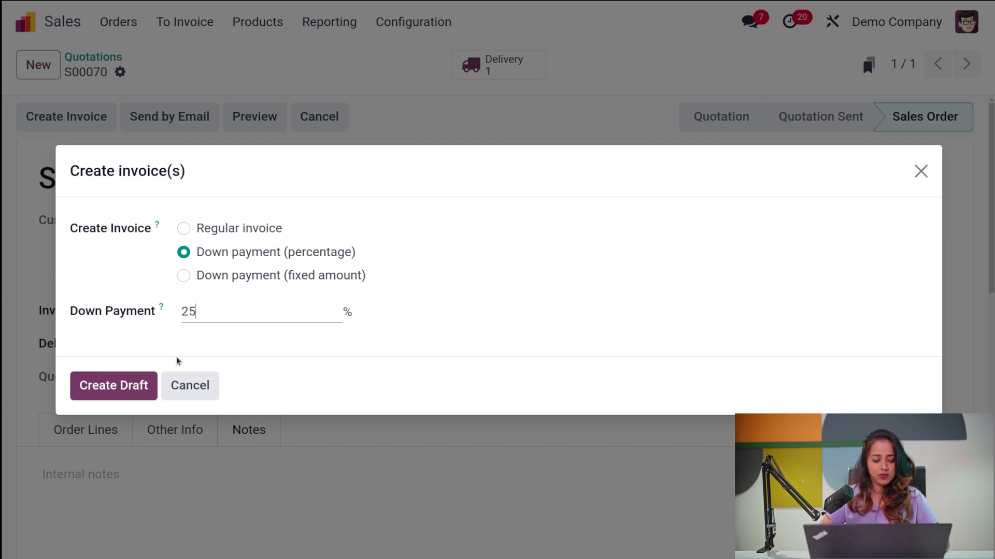
click(101, 374)
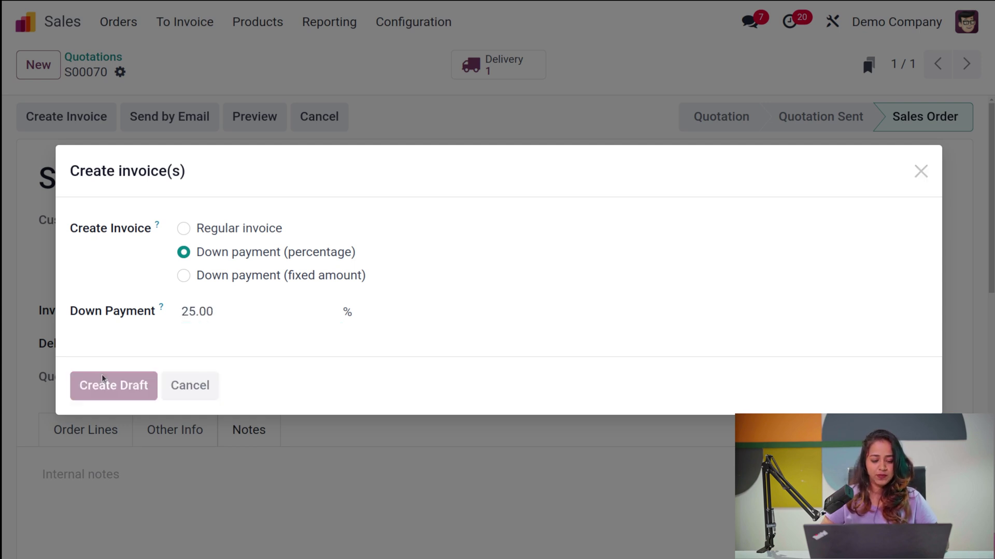
click(177, 390)
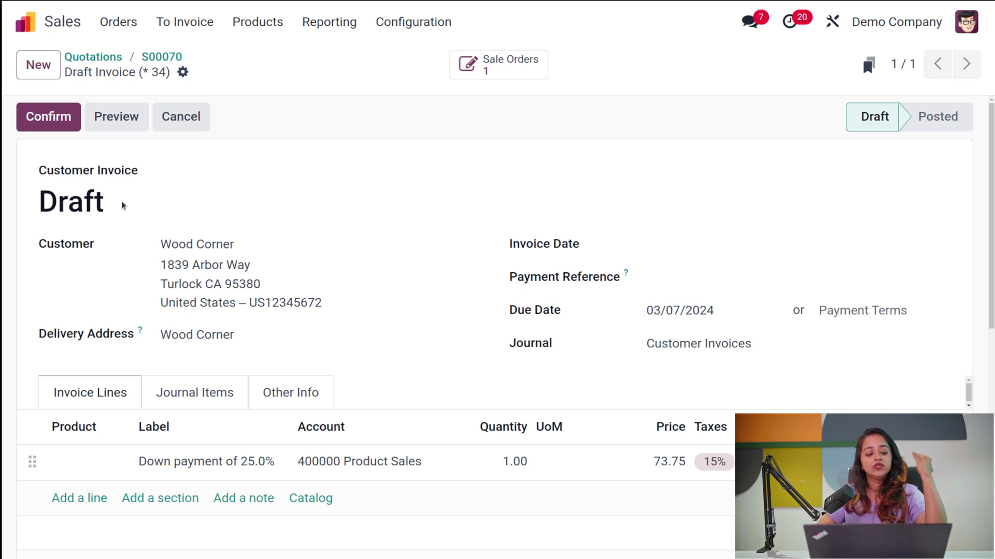
Step: Check the draft down payment invoice's lines and confirm the invoice to post it
scroll(297, 351, down, 3)
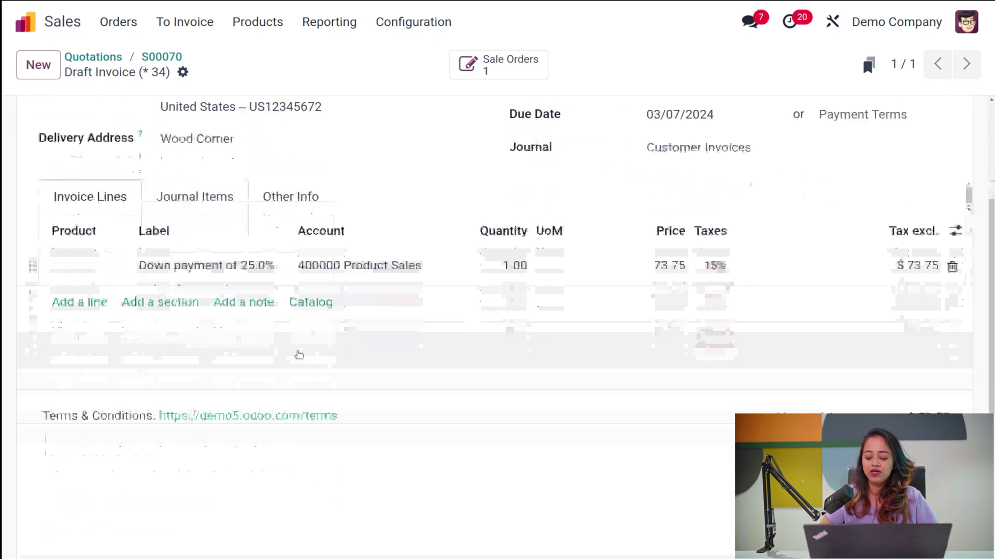
scroll(297, 351, up, 3)
click(39, 117)
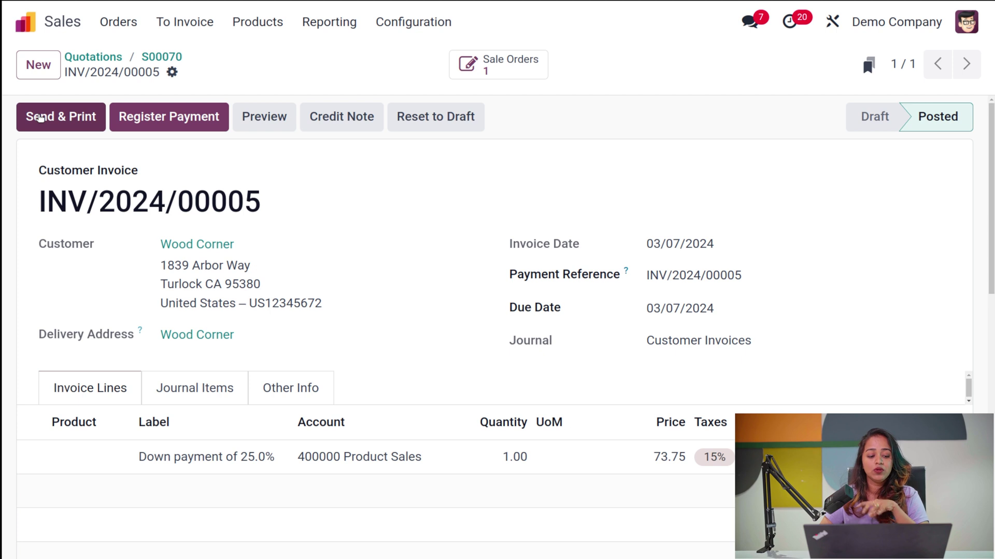
Step: Register the down payment invoice's payment in the Bank journal with the Manual payment method
click(165, 120)
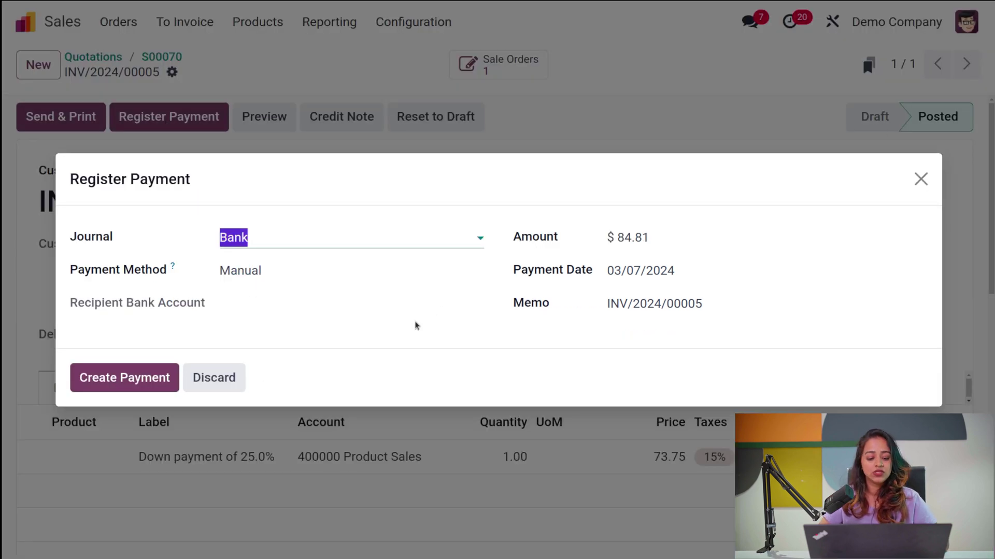
click(125, 381)
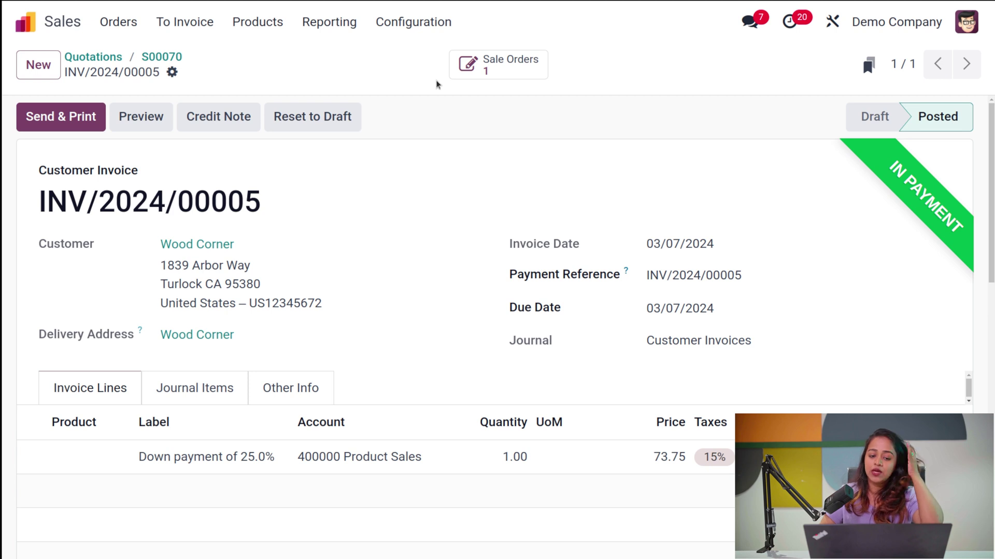
Step: Create a quotation template from the Sales configuration and name it "new"
click(423, 23)
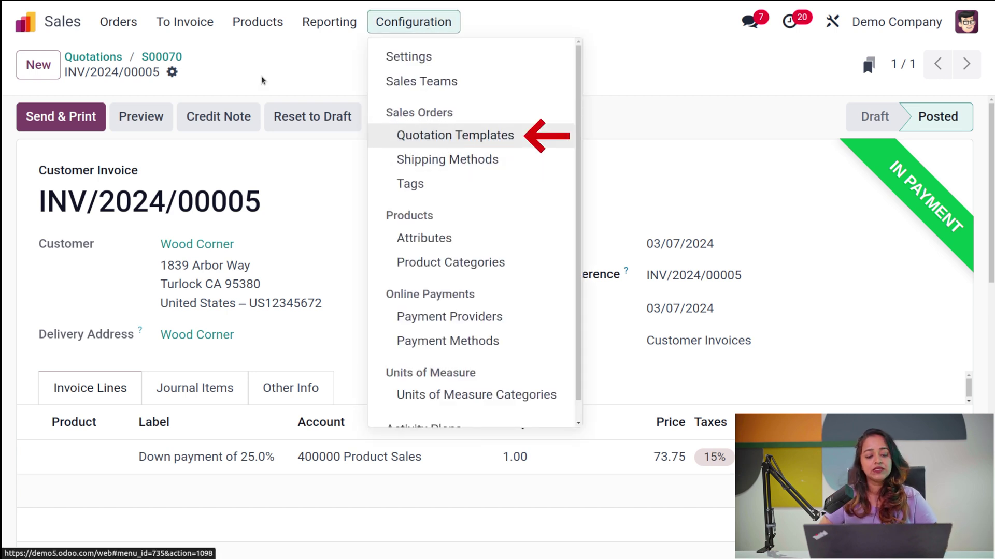
click(447, 146)
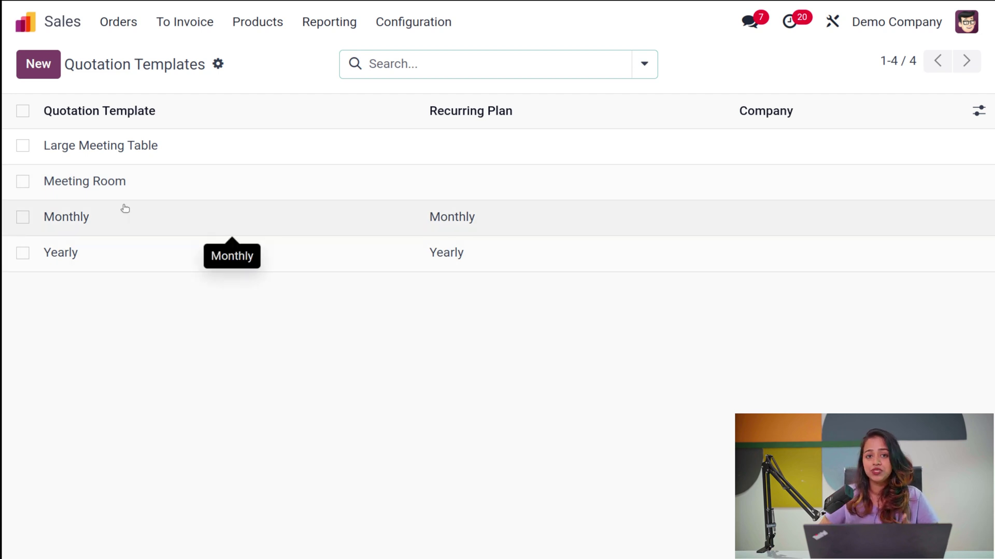
click(51, 75)
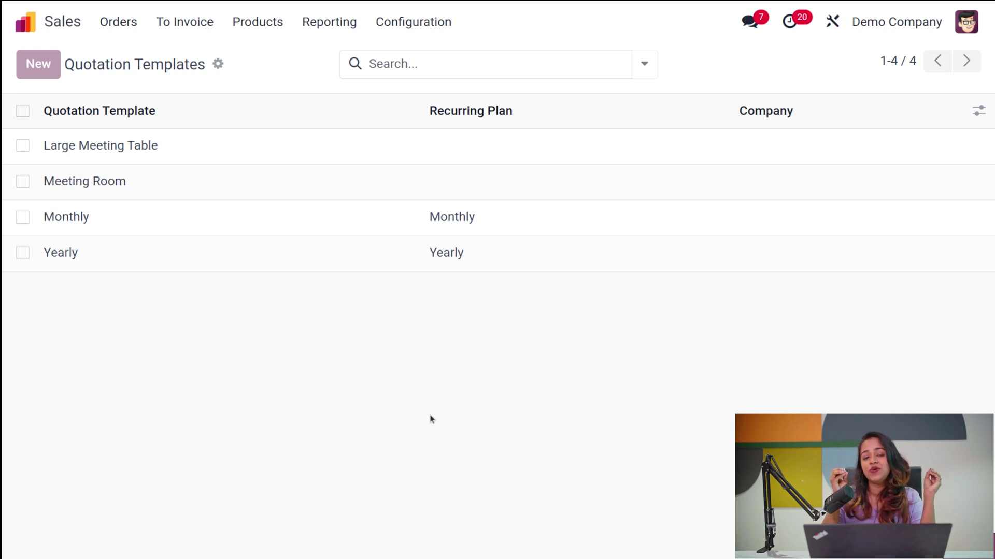
key(alt+c)
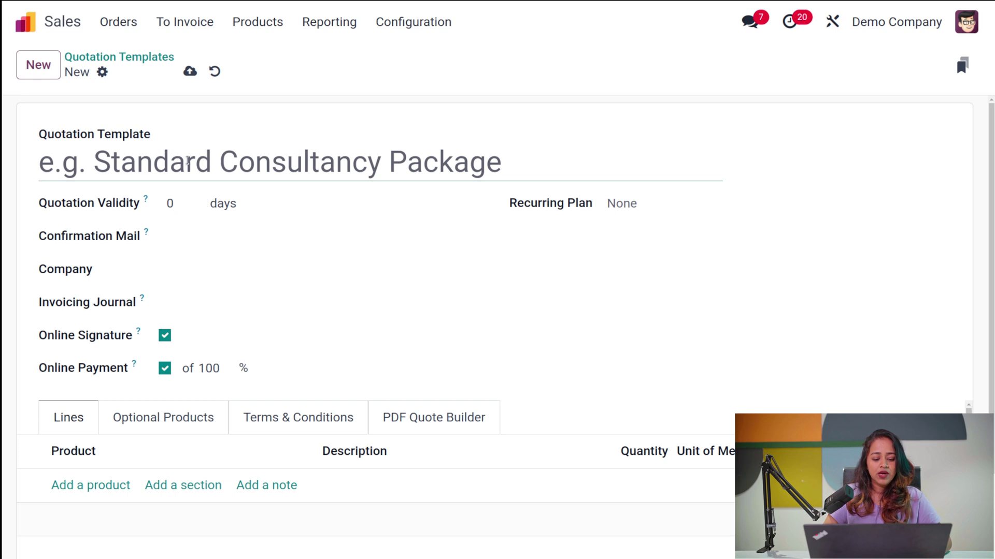
text(new)
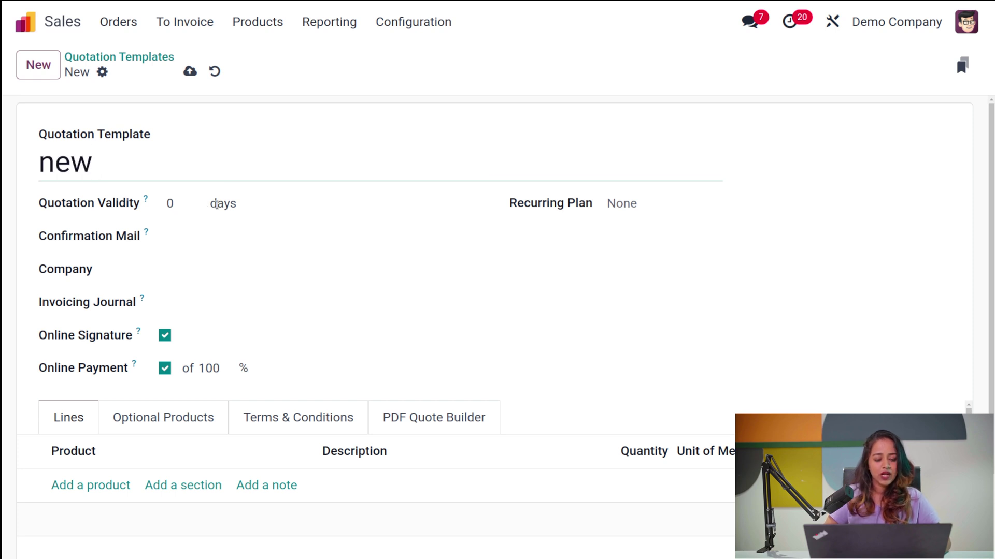
Step: Set the template's quotation validity to 10 days and its confirmation mail to Sales: Send Quotation
click(188, 209)
text(1)
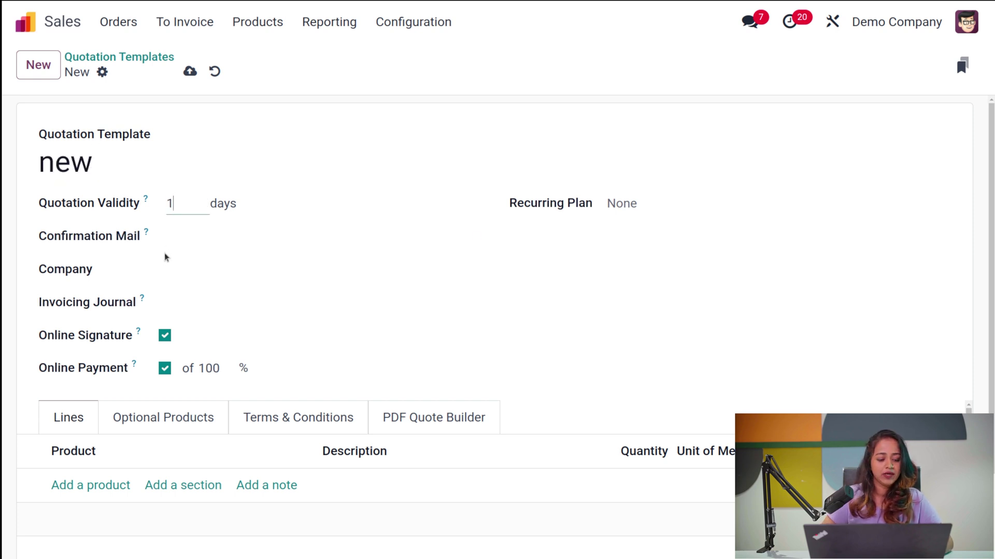
text(0)
click(187, 236)
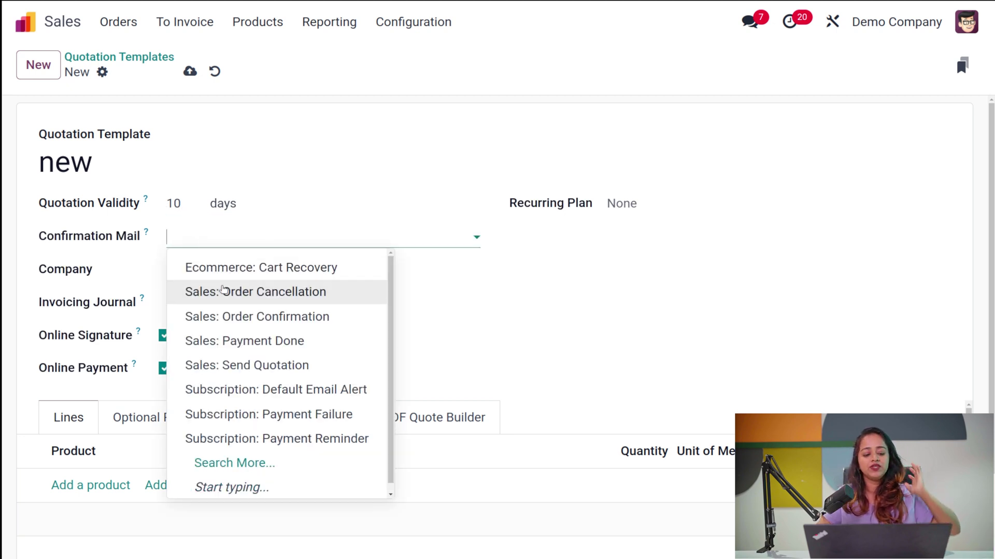
click(238, 366)
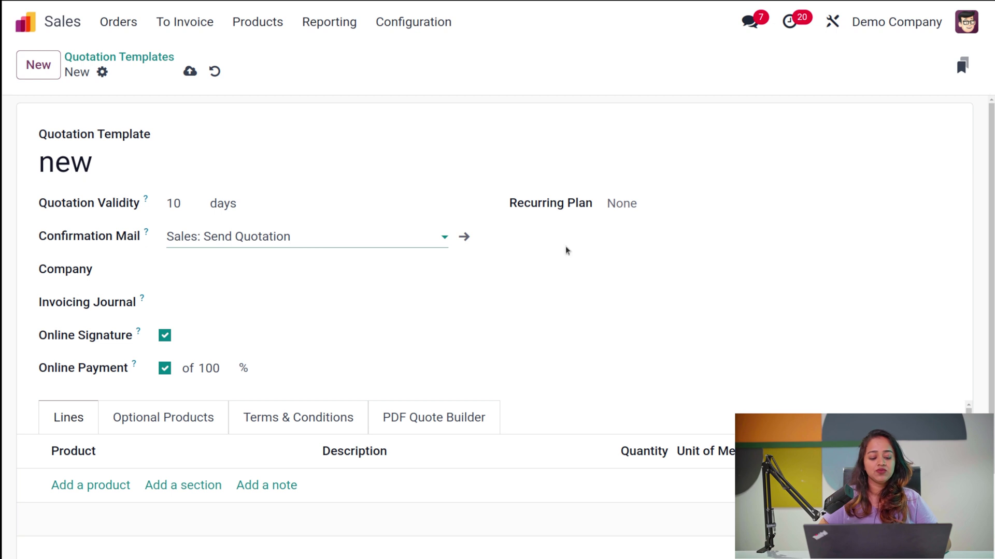
Step: Add the product [CONS_0001] Whiteboard Pen to the quotation template's lines
scroll(573, 325, down, 2)
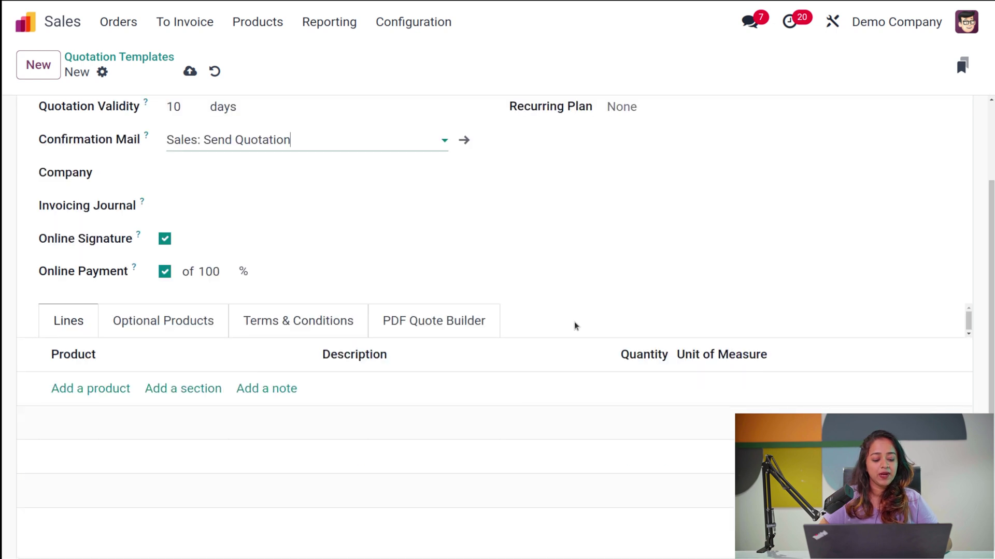
click(113, 394)
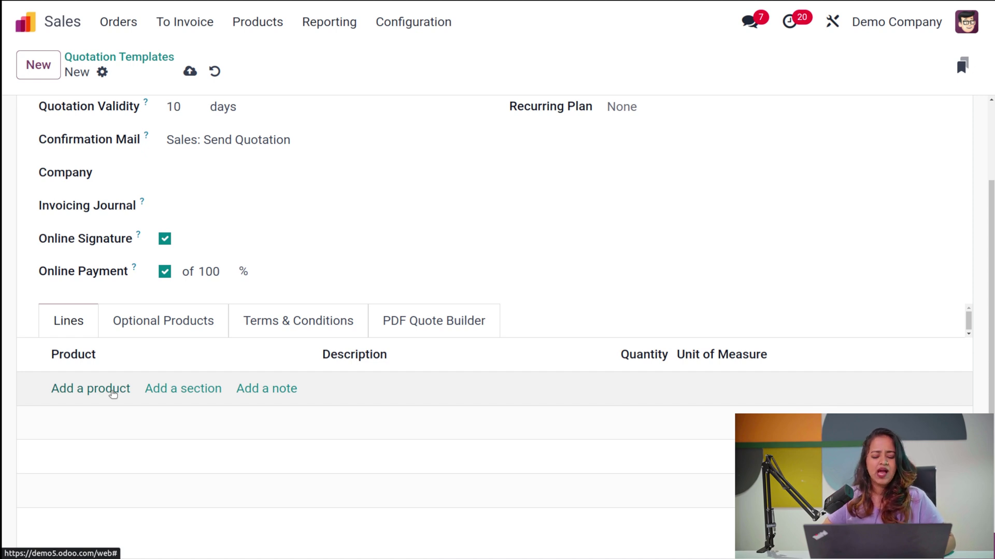
click(113, 392)
click(111, 391)
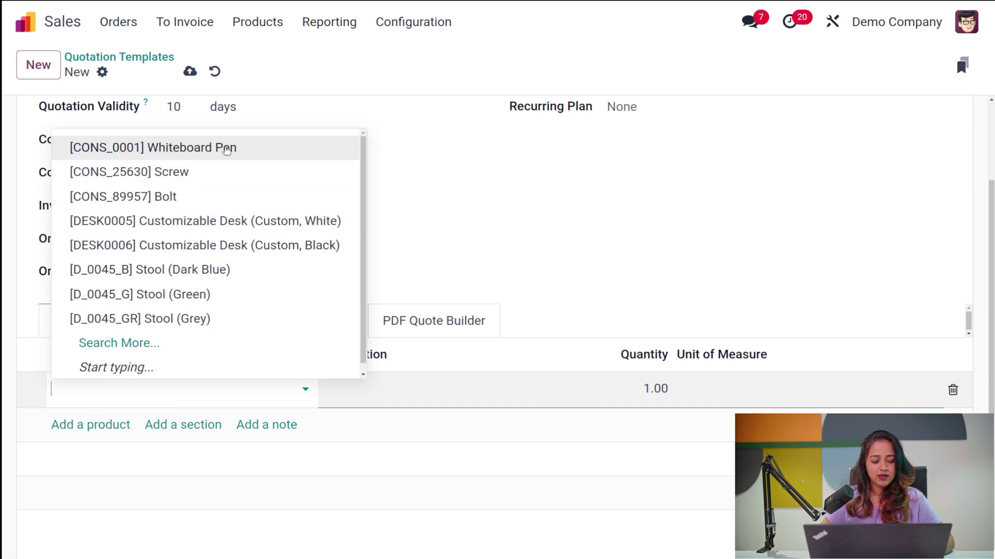
key(Escape)
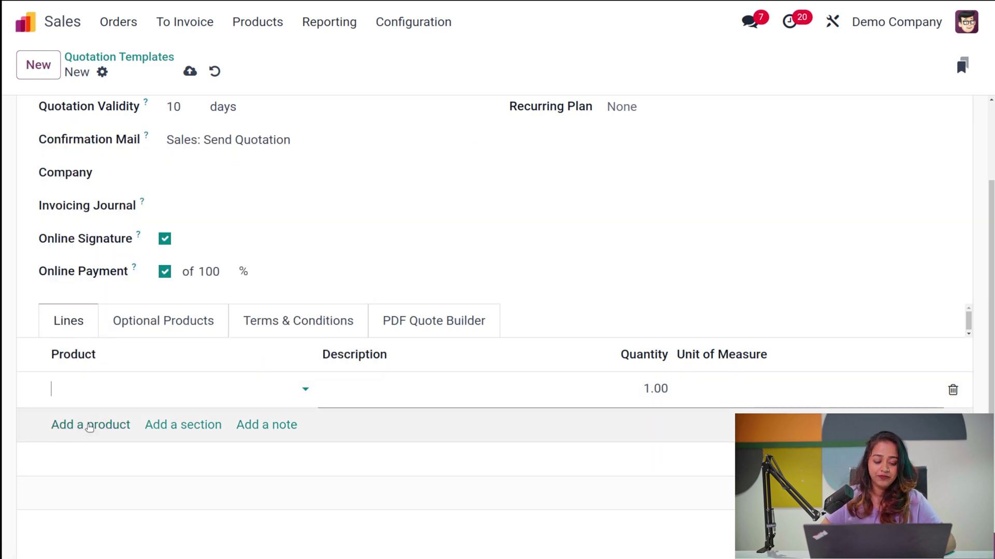
click(238, 286)
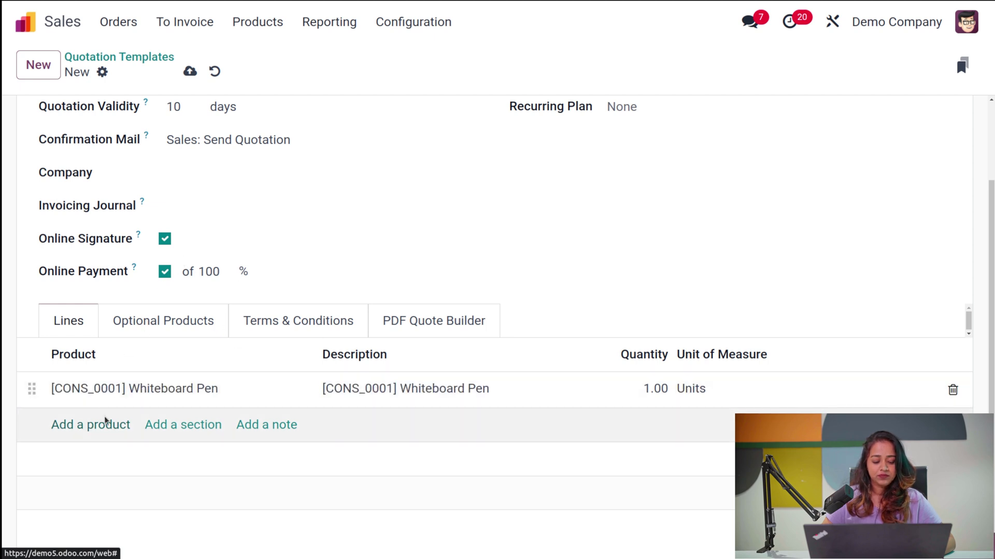
Step: Add [DESK0005] Customizable Desk (Custom, White) as the second template line and save the template
click(101, 425)
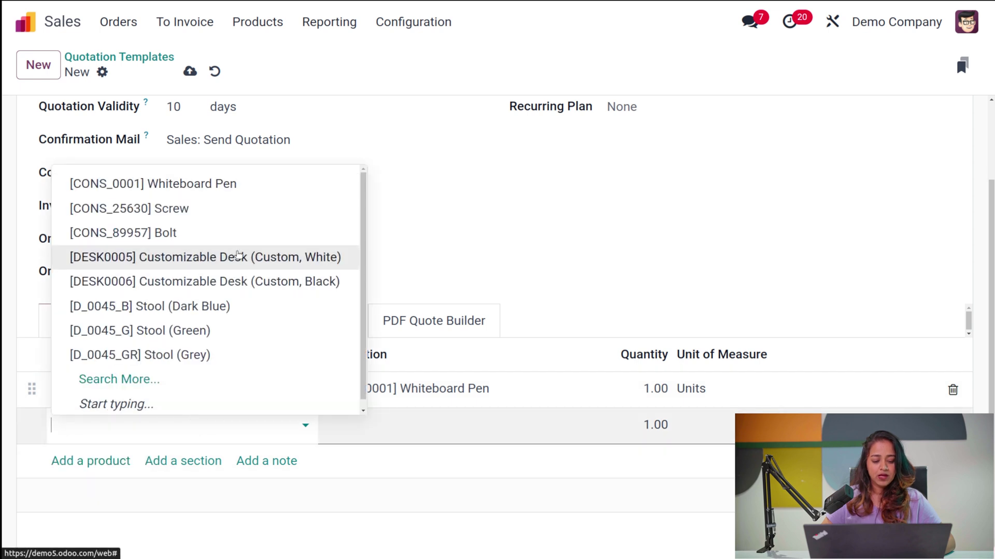
key(Escape)
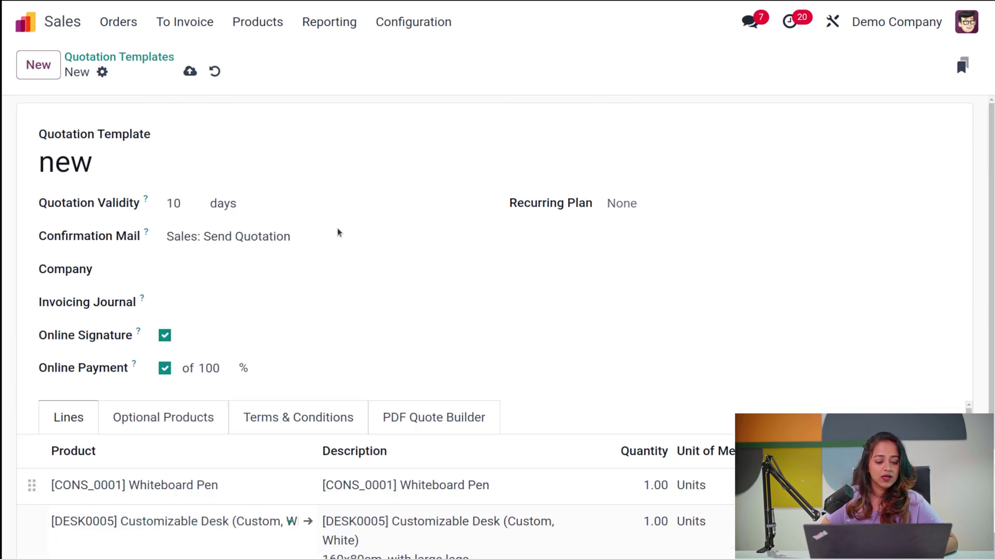
scroll(337, 229, down, 1)
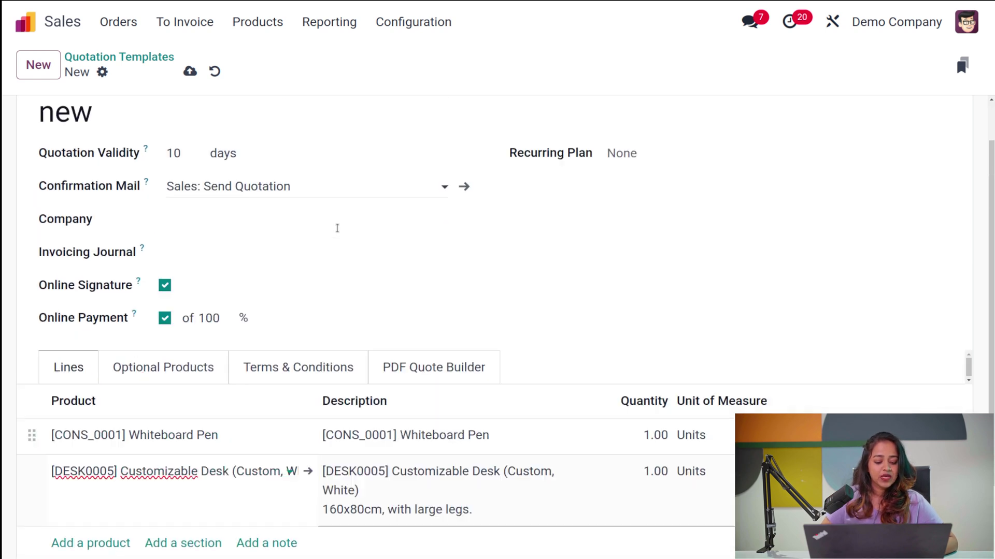
scroll(333, 226, up, 1)
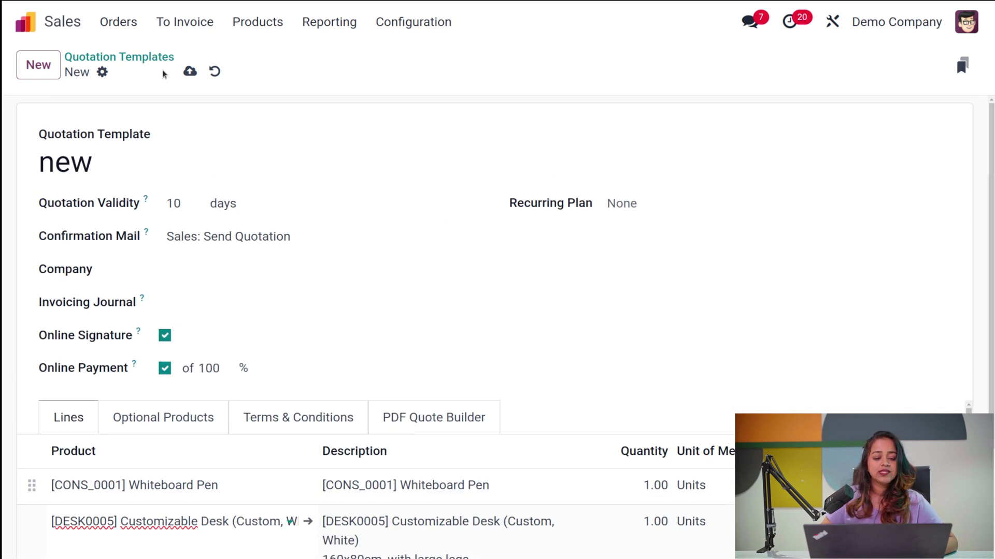
click(190, 70)
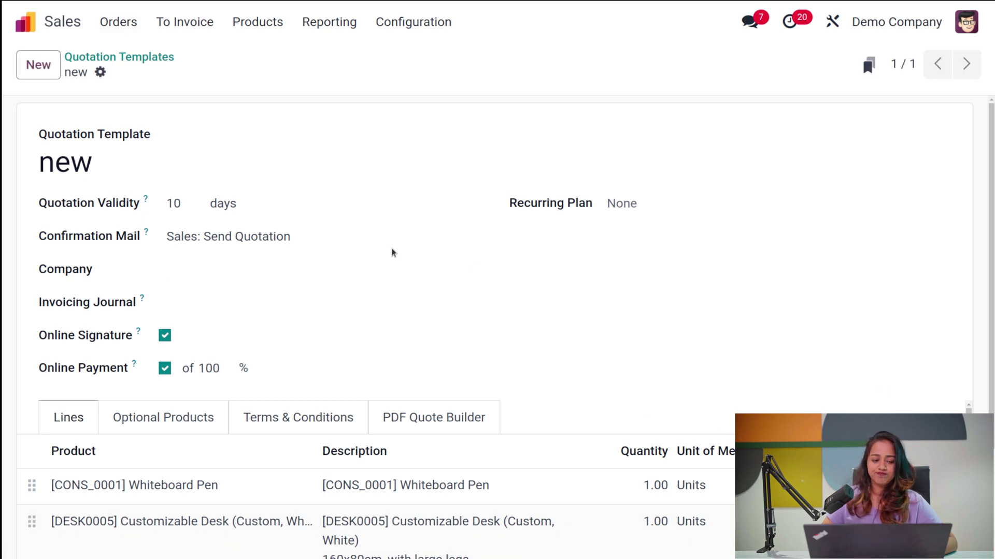
Step: Create another quotation and choose Wood Corner as its customer
click(121, 26)
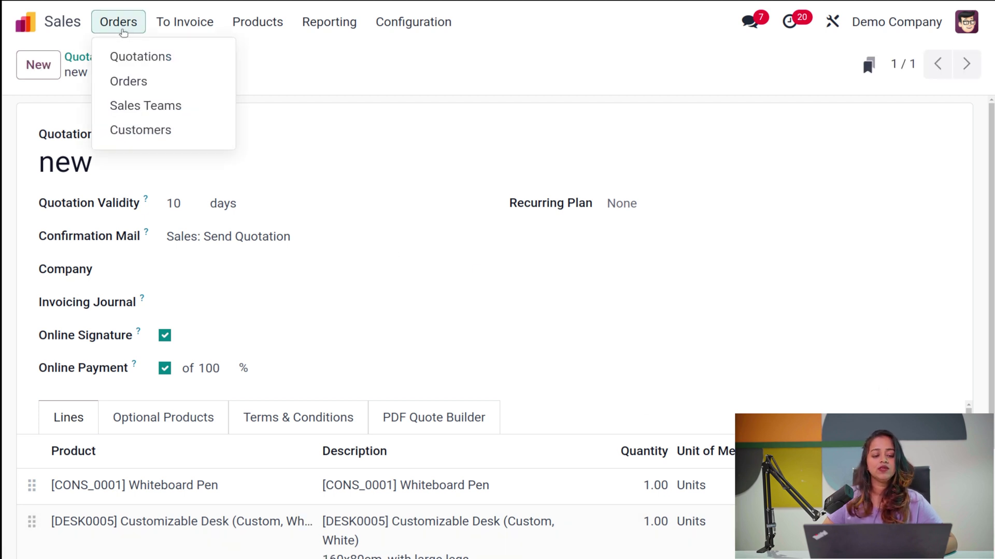
click(122, 60)
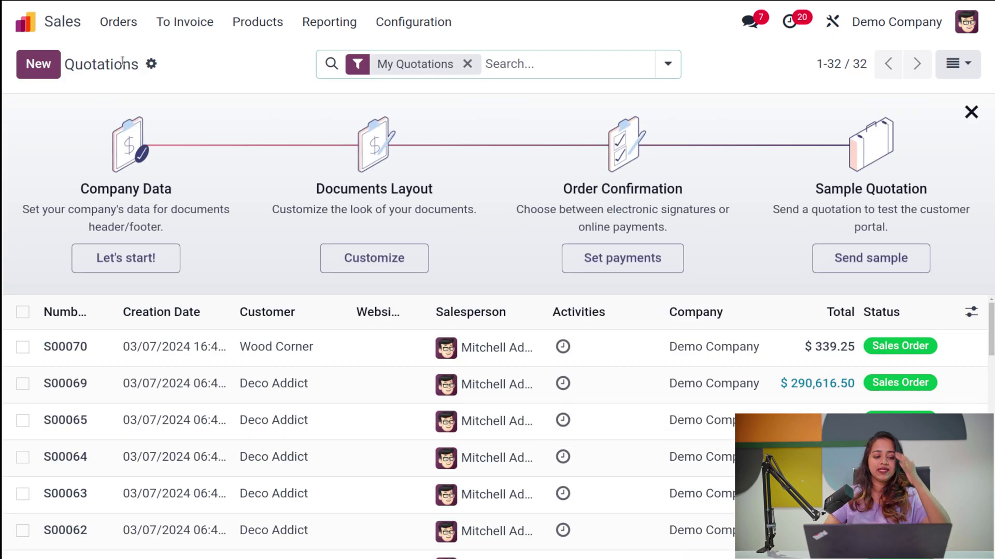
click(22, 77)
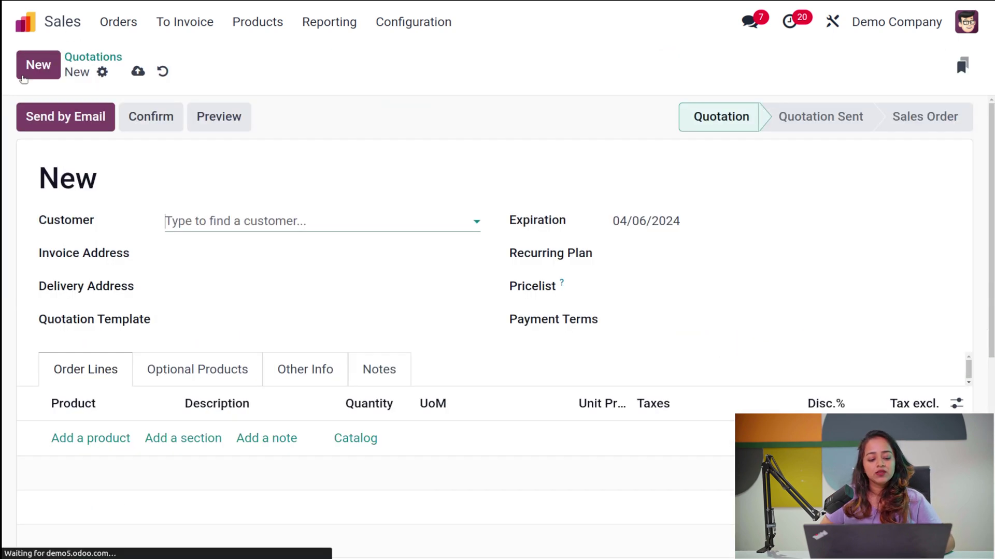
click(206, 217)
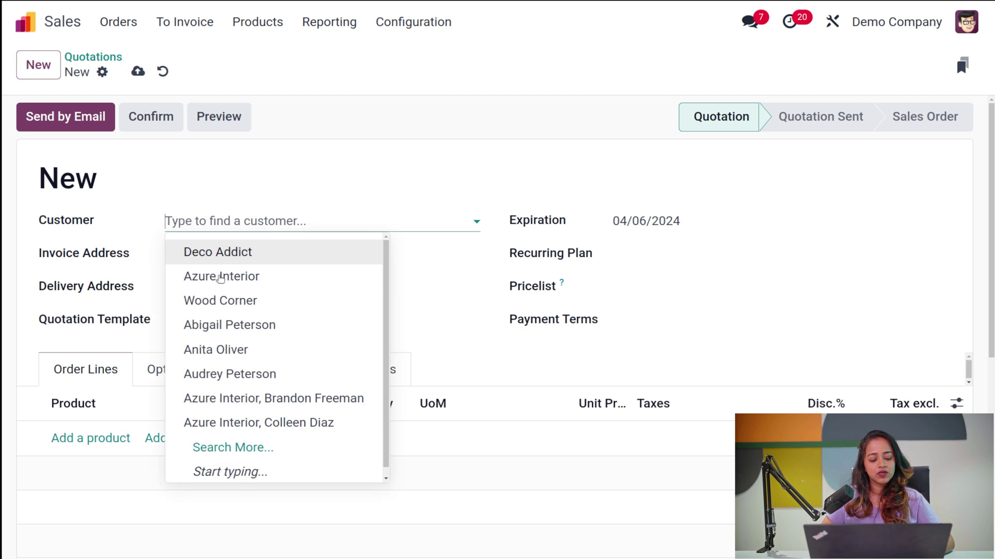
click(220, 296)
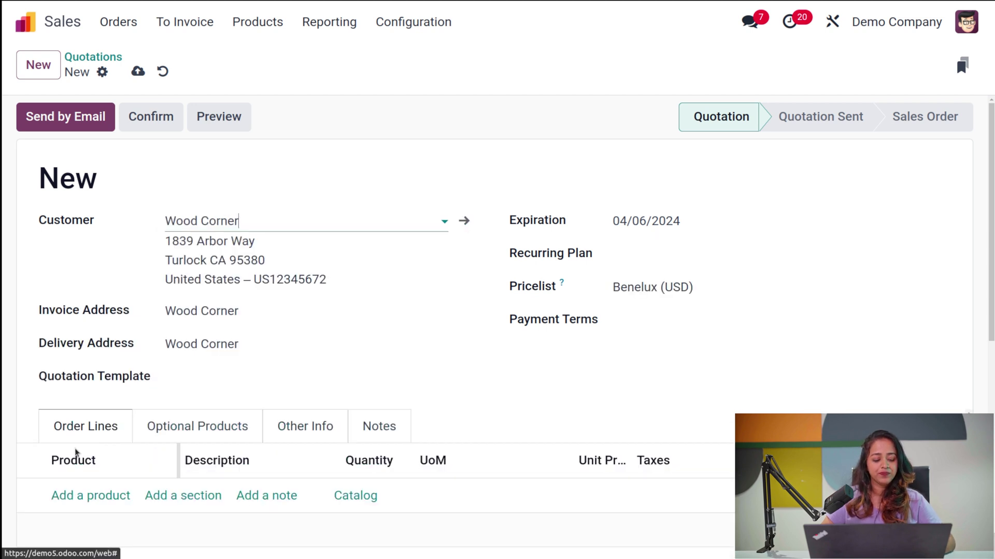
Step: Apply the quotation template "new" to the quotation and check the order lines it fills in
click(101, 497)
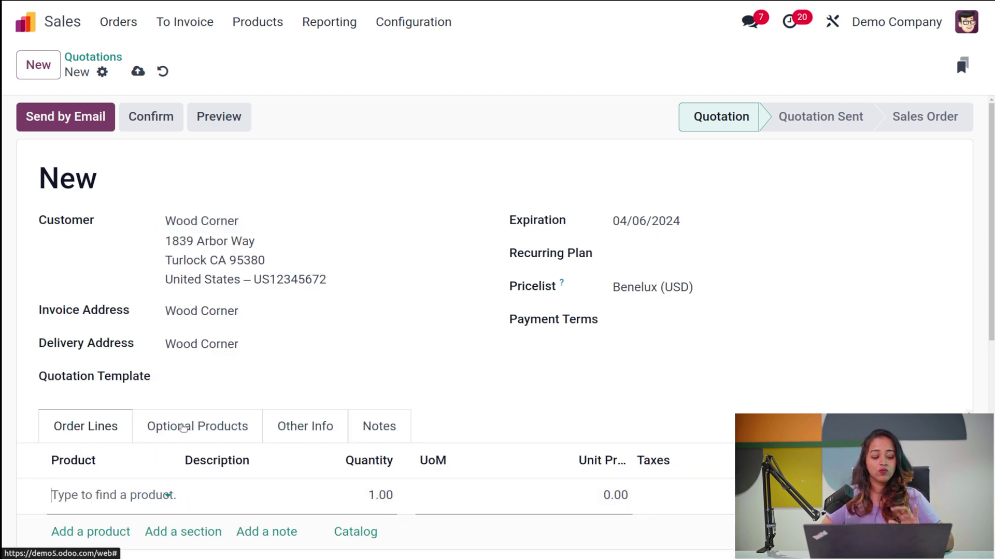
click(240, 382)
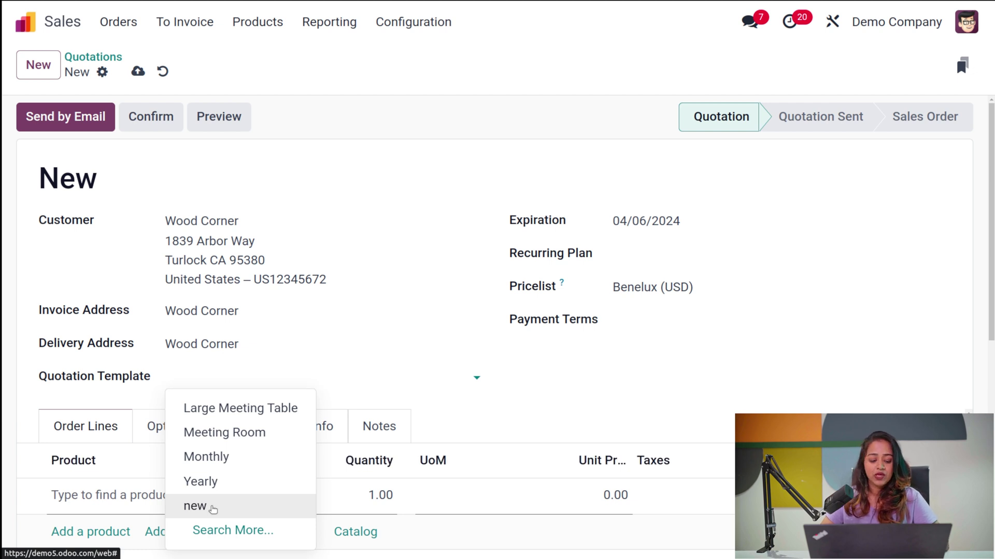
click(211, 507)
scroll(335, 327, down, 6)
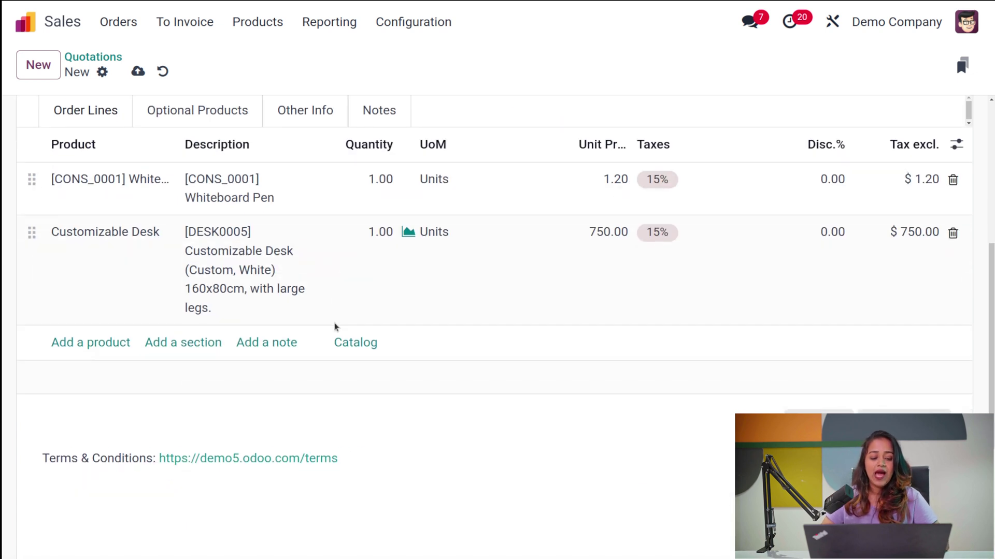